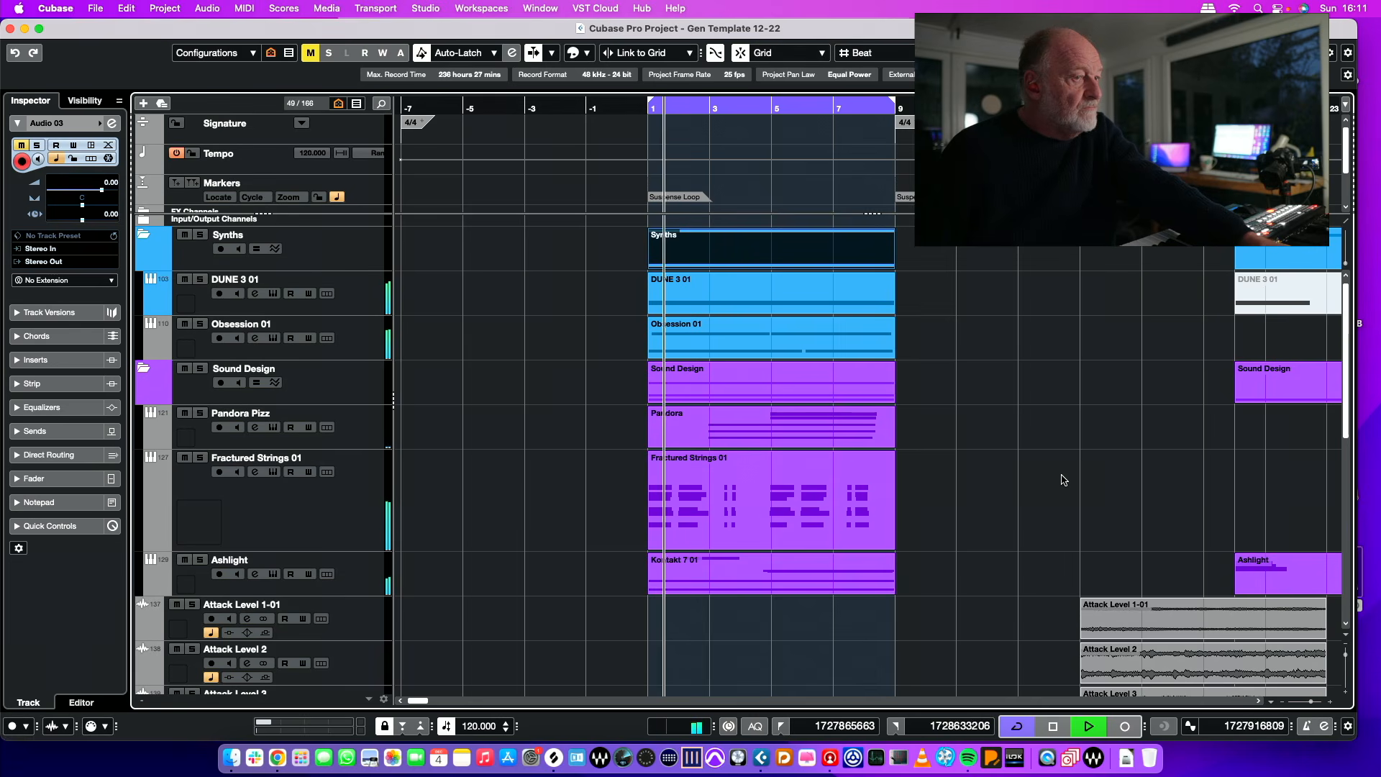
# Step: Stop playback and select the Obsession 01 track
pyautogui.press('space')
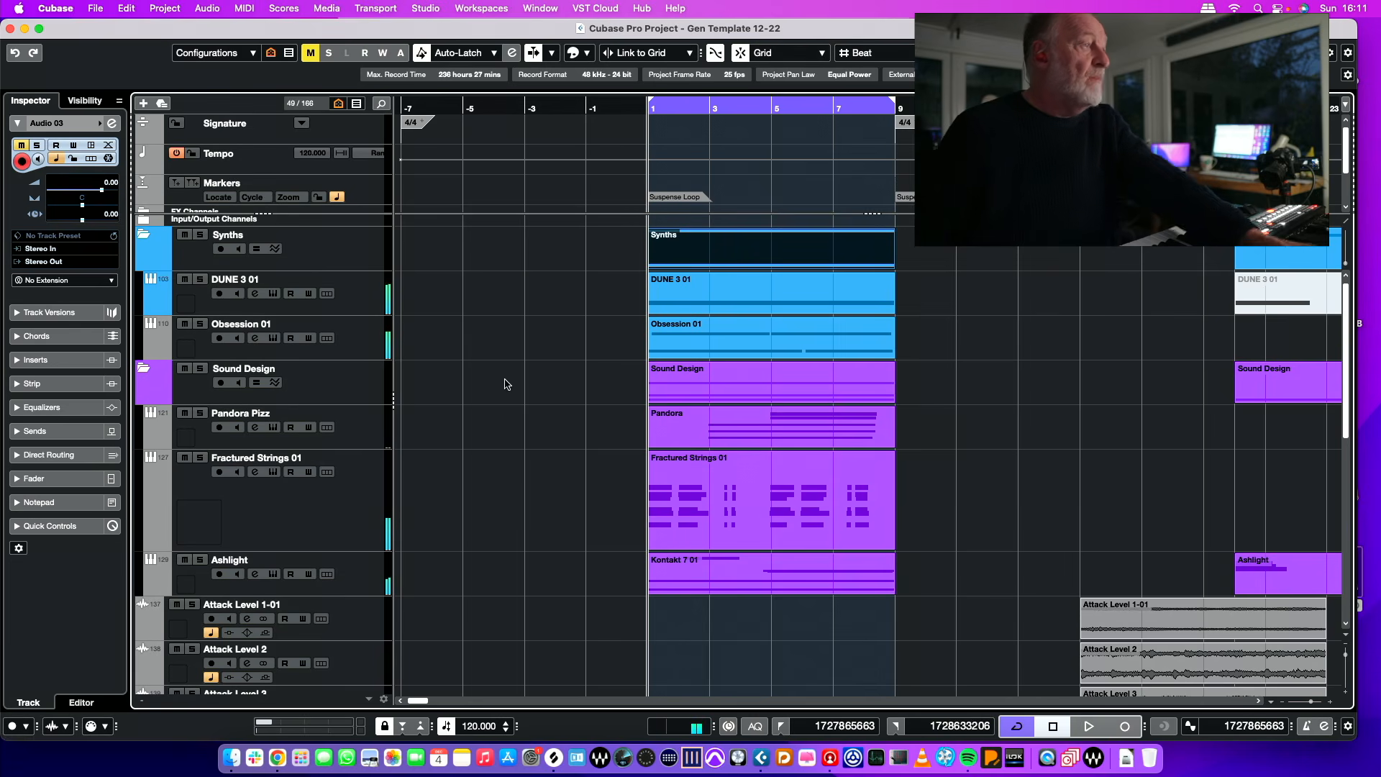
pyautogui.click(364, 299)
pyautogui.click(354, 336)
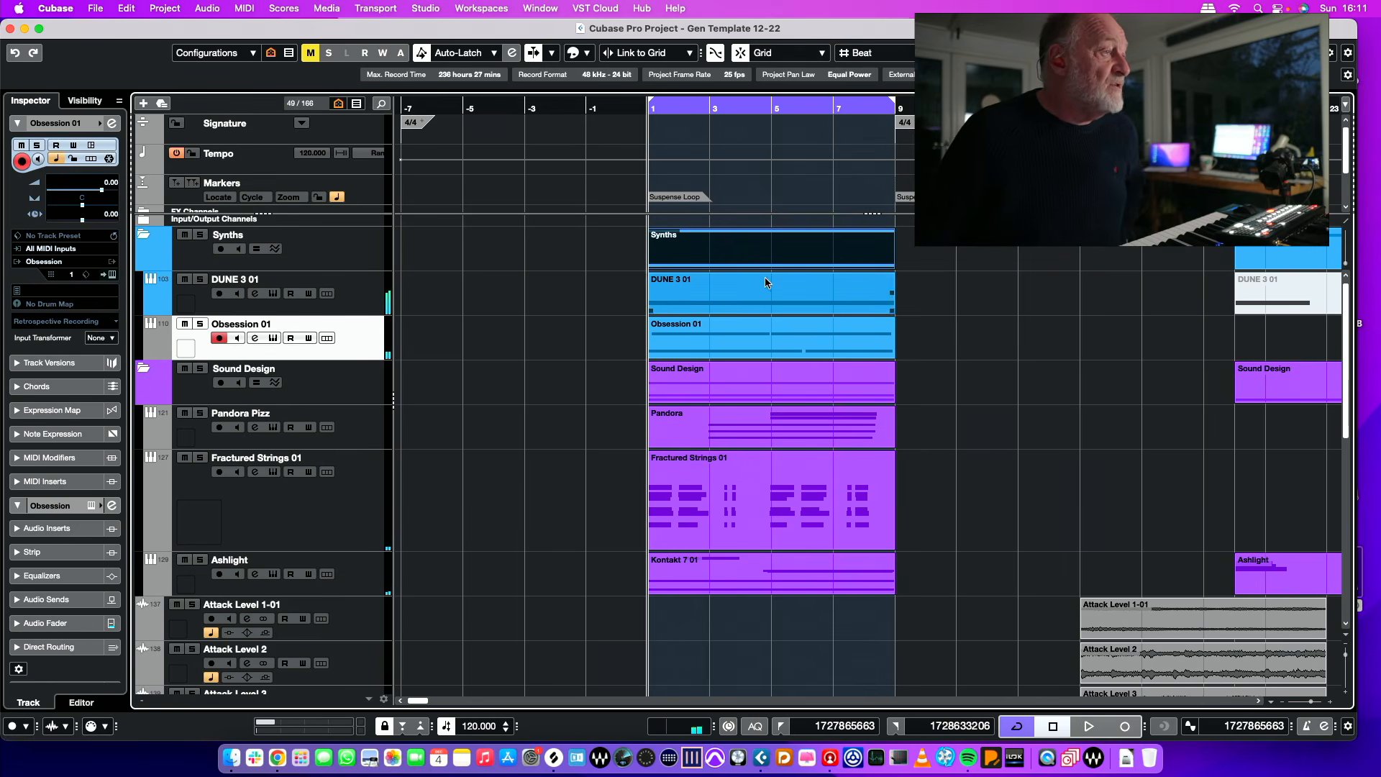
pyautogui.click(856, 330)
pyautogui.click(709, 380)
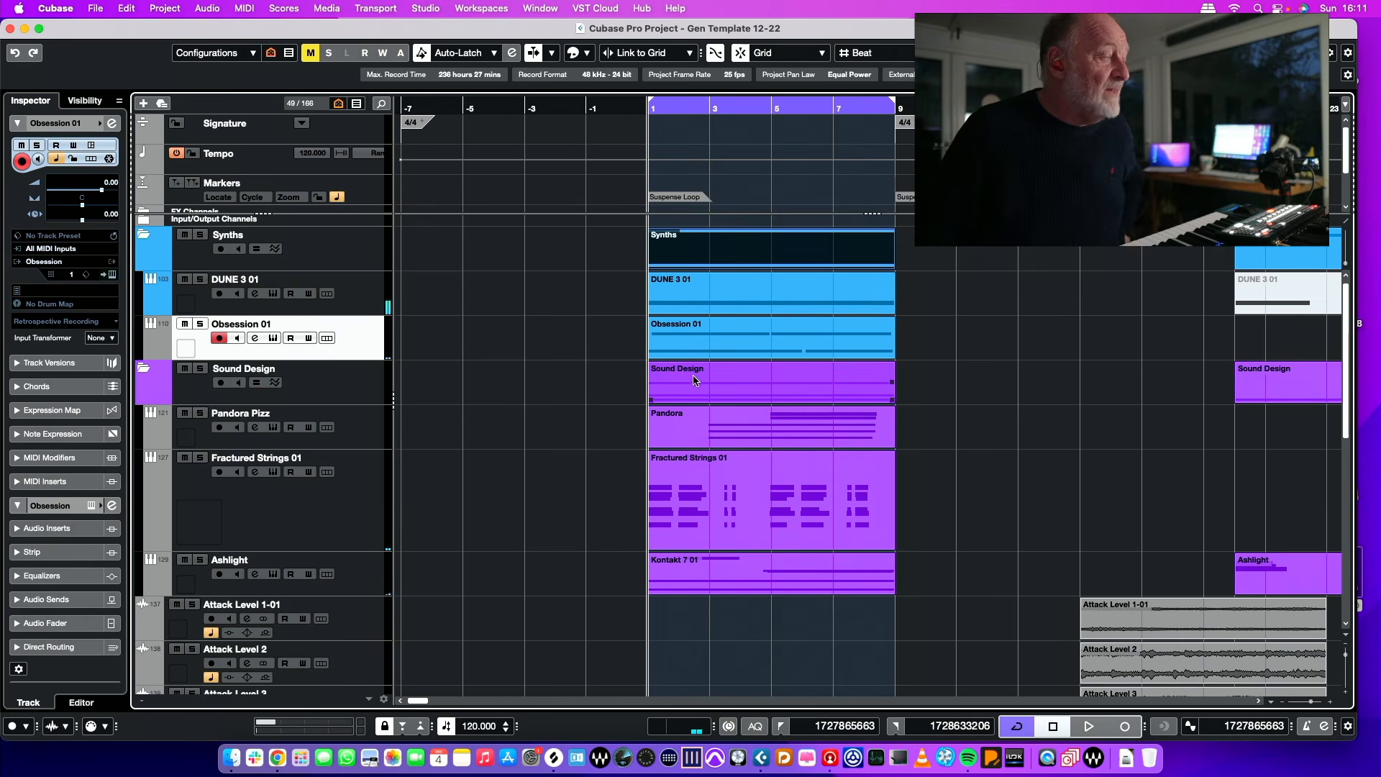
pyautogui.click(632, 398)
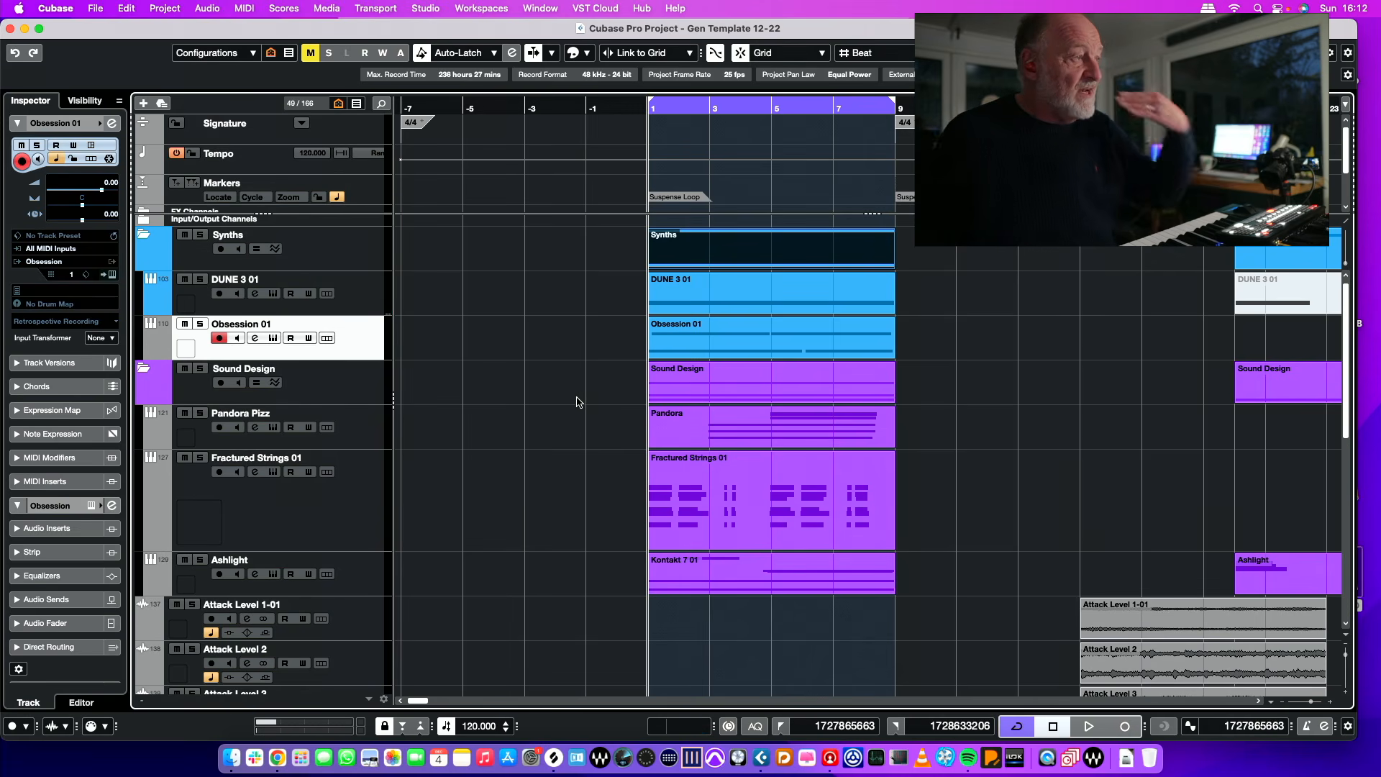
# Step: Rename the Pandora Pizz track to Pandora Wood and check the patch loaded in its Kontakt instrument
pyautogui.doubleClick(286, 413)
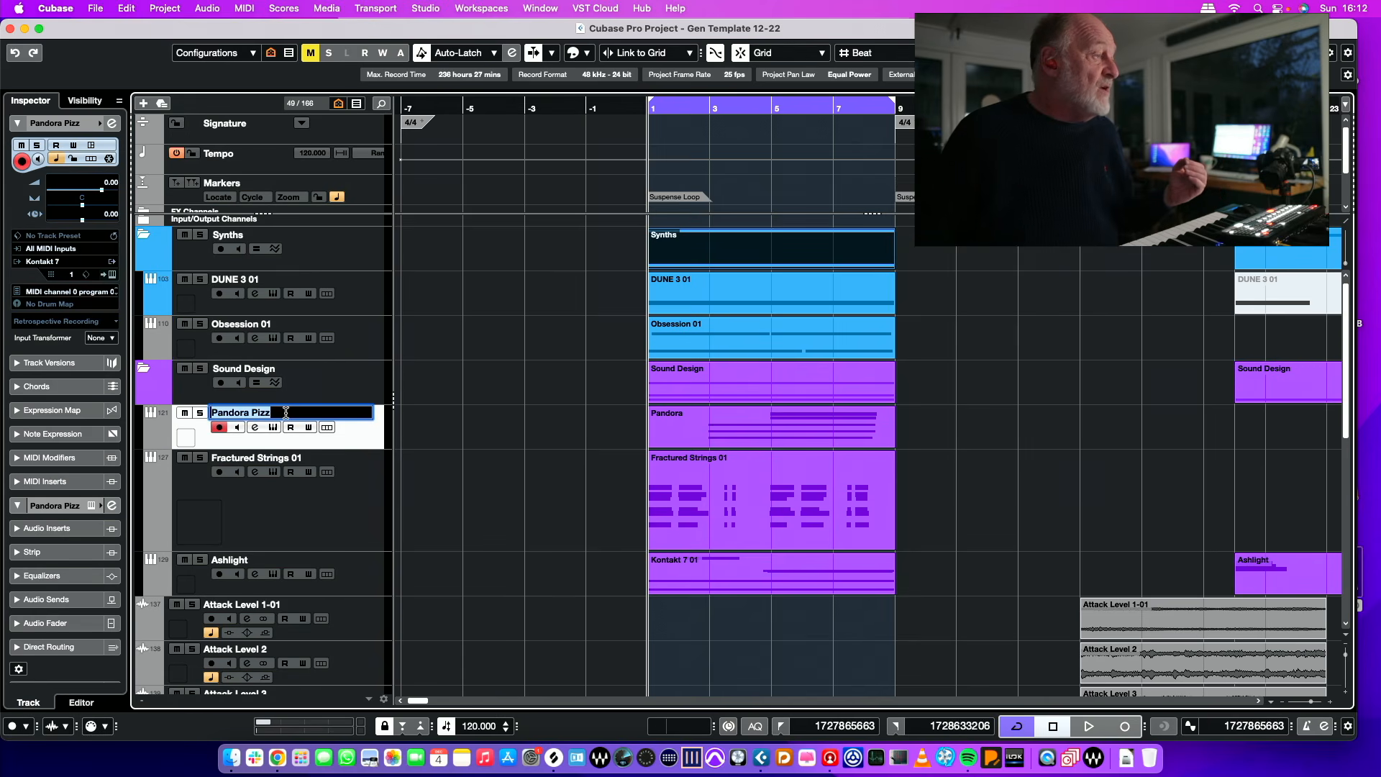
pyautogui.moveTo(252, 411); pyautogui.dragTo(281, 412)
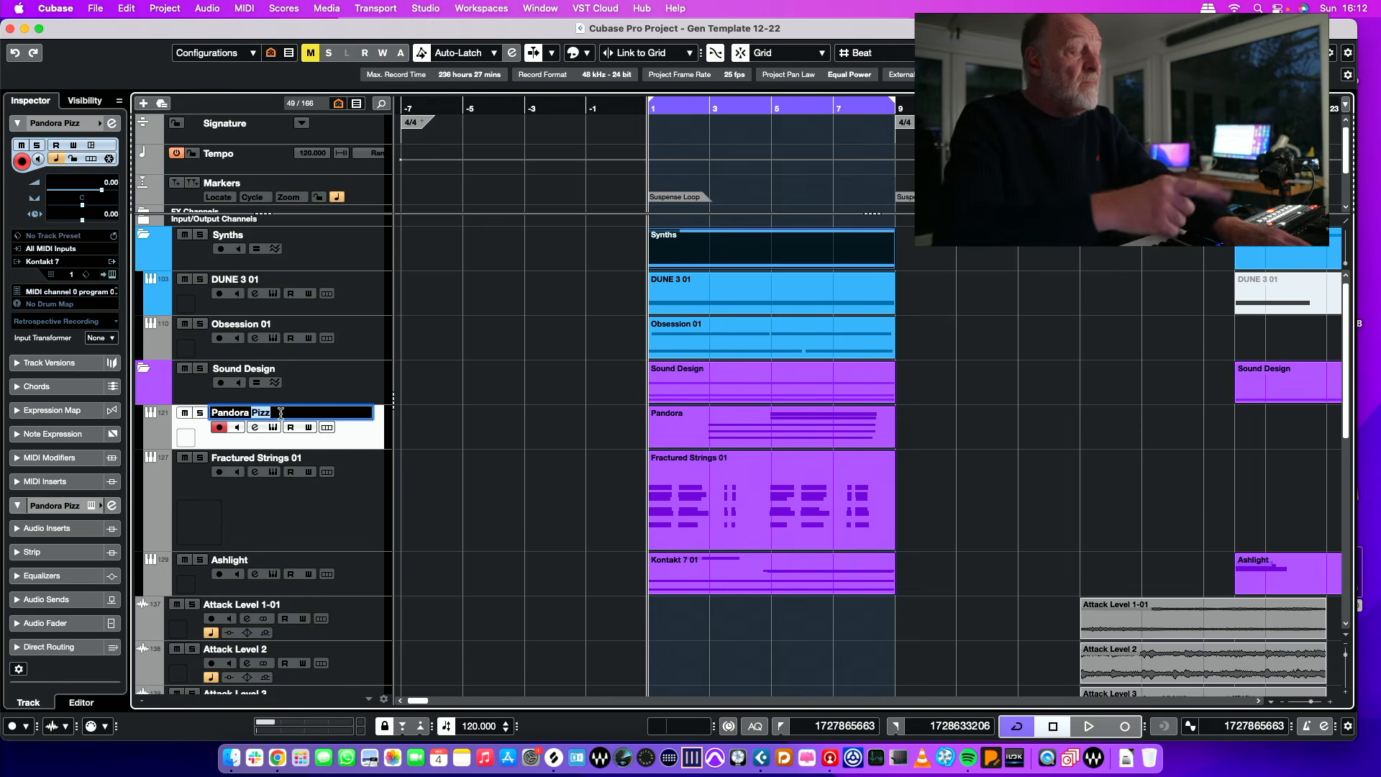
pyautogui.write('Woo')
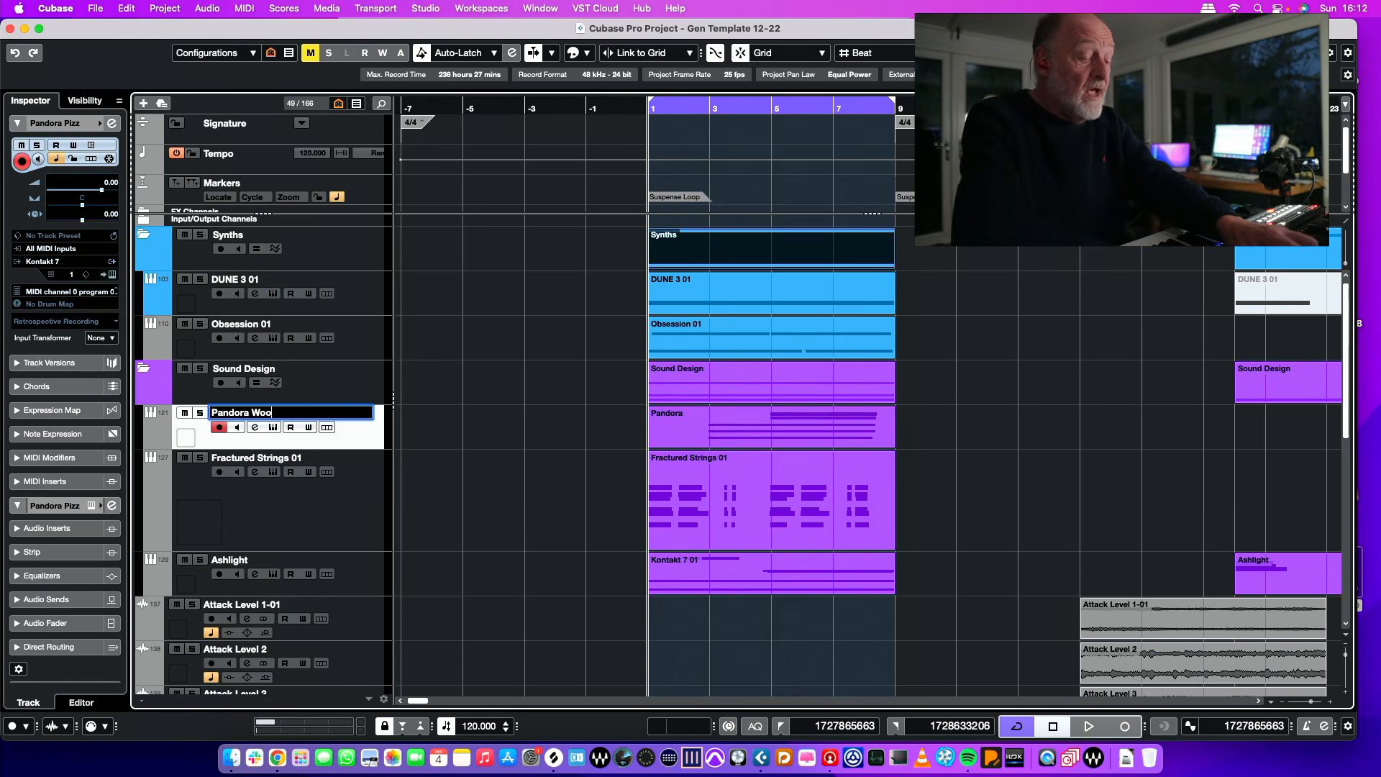
pyautogui.write('d')
pyautogui.press('Return')
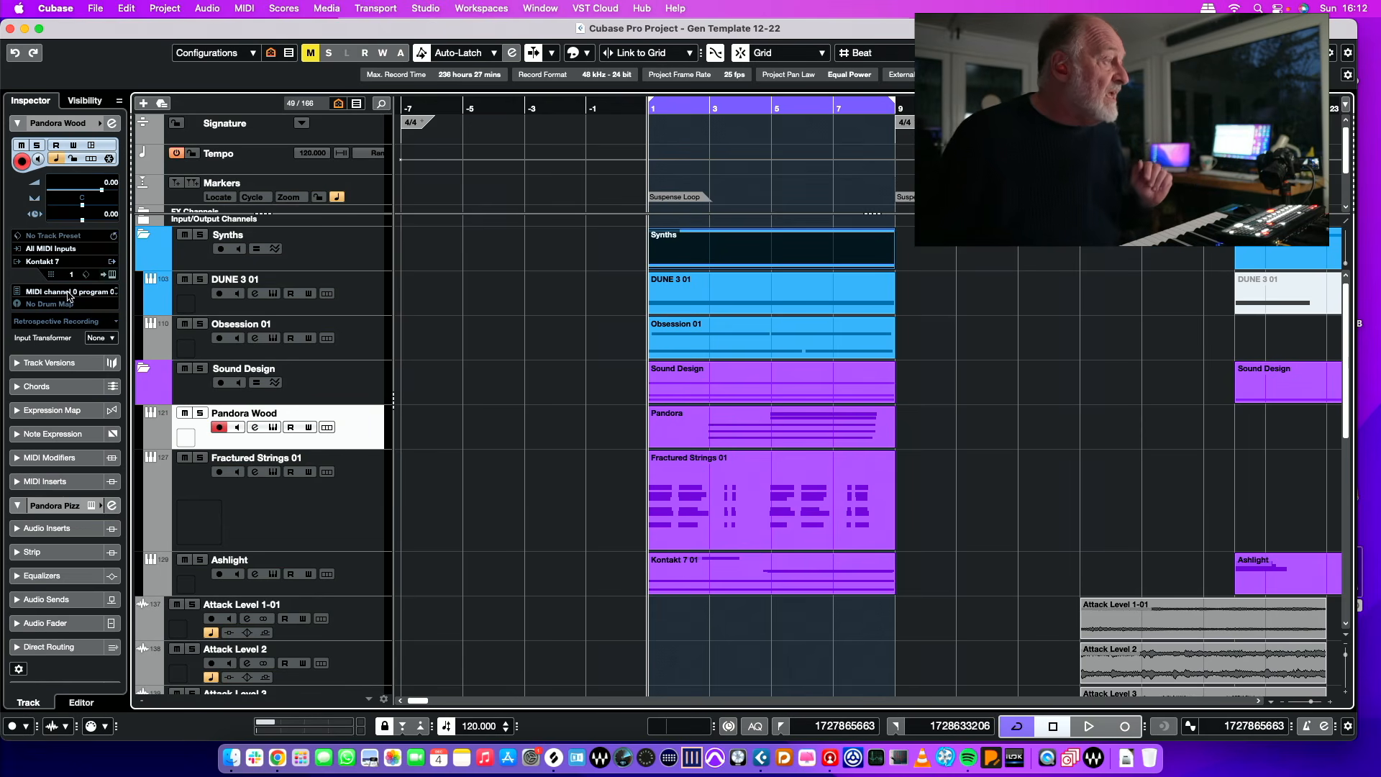
pyautogui.click(110, 275)
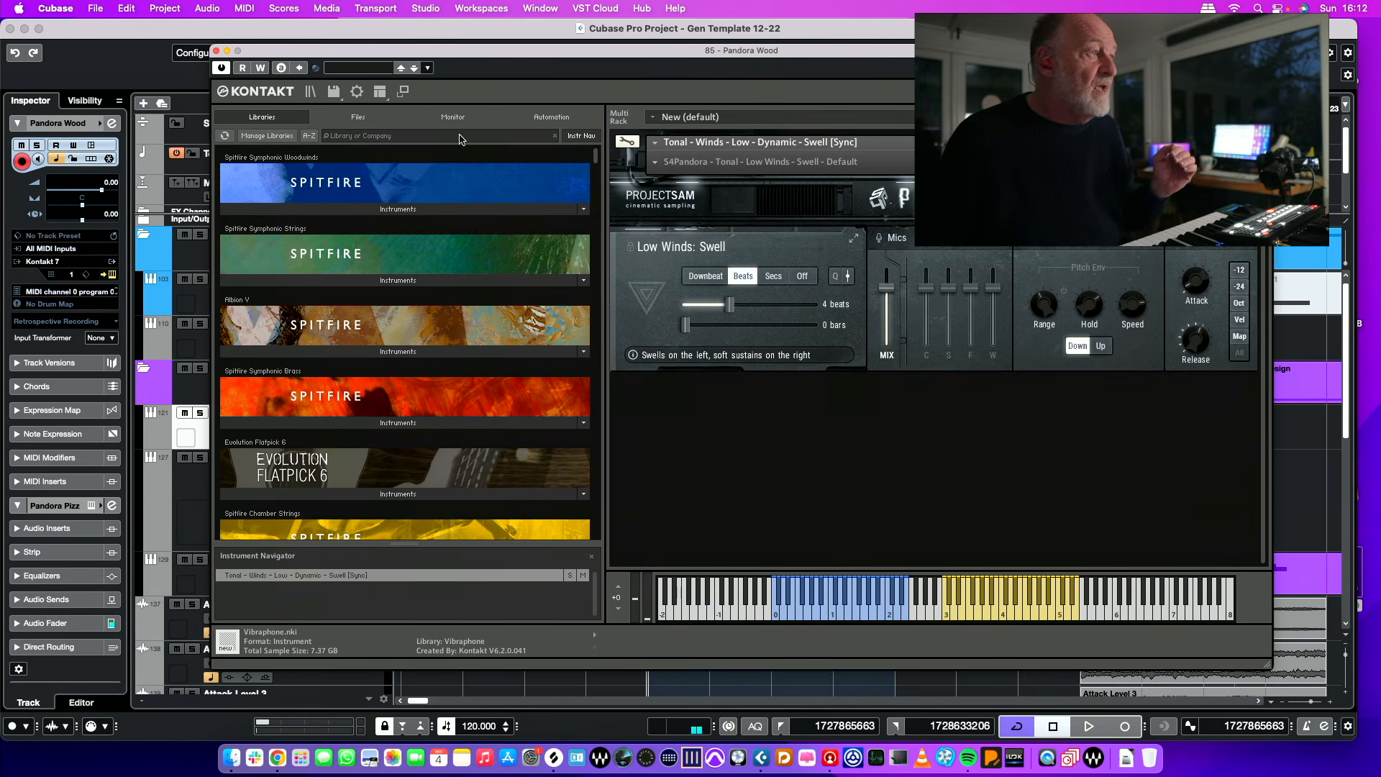
pyautogui.click(216, 51)
# Step: Solo the Fractured Strings 01 track and clear all active solos
pyautogui.click(327, 496)
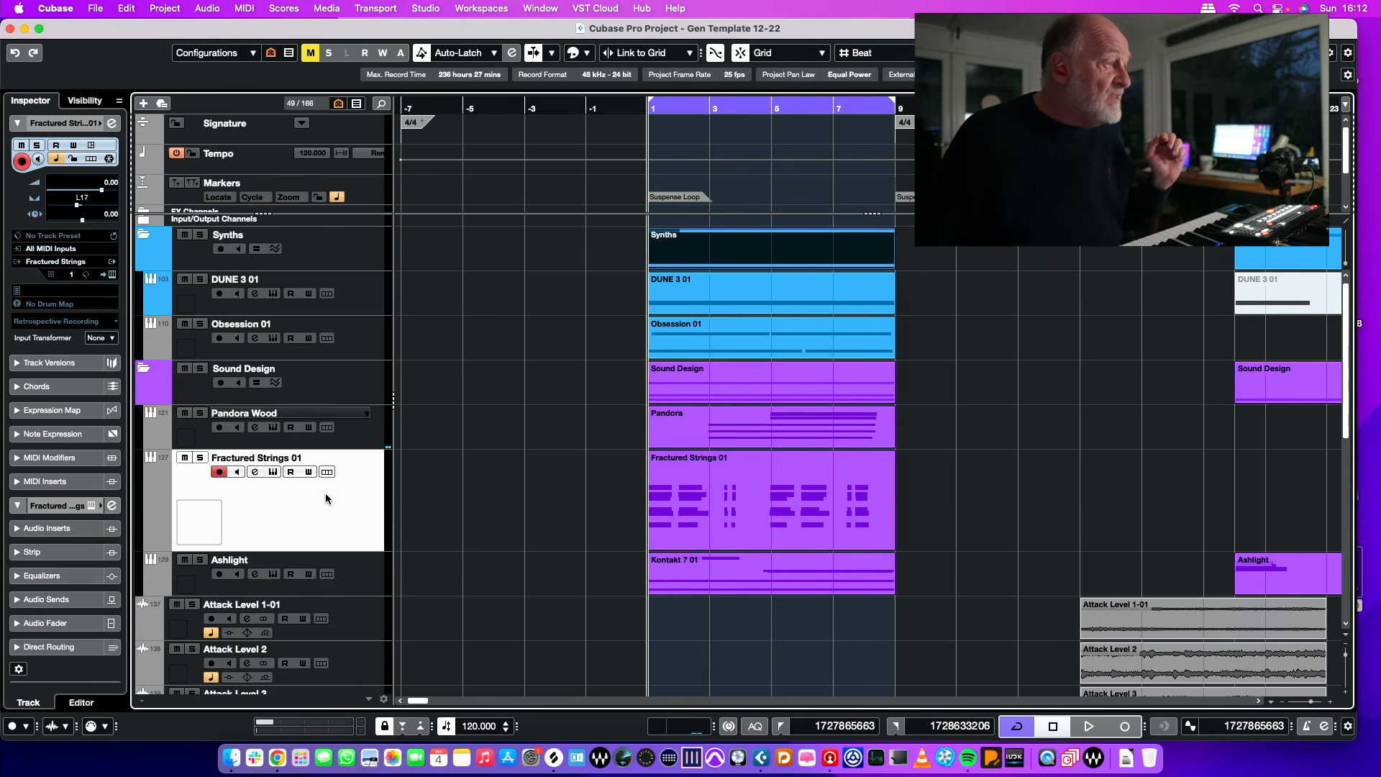
pyautogui.click(202, 457)
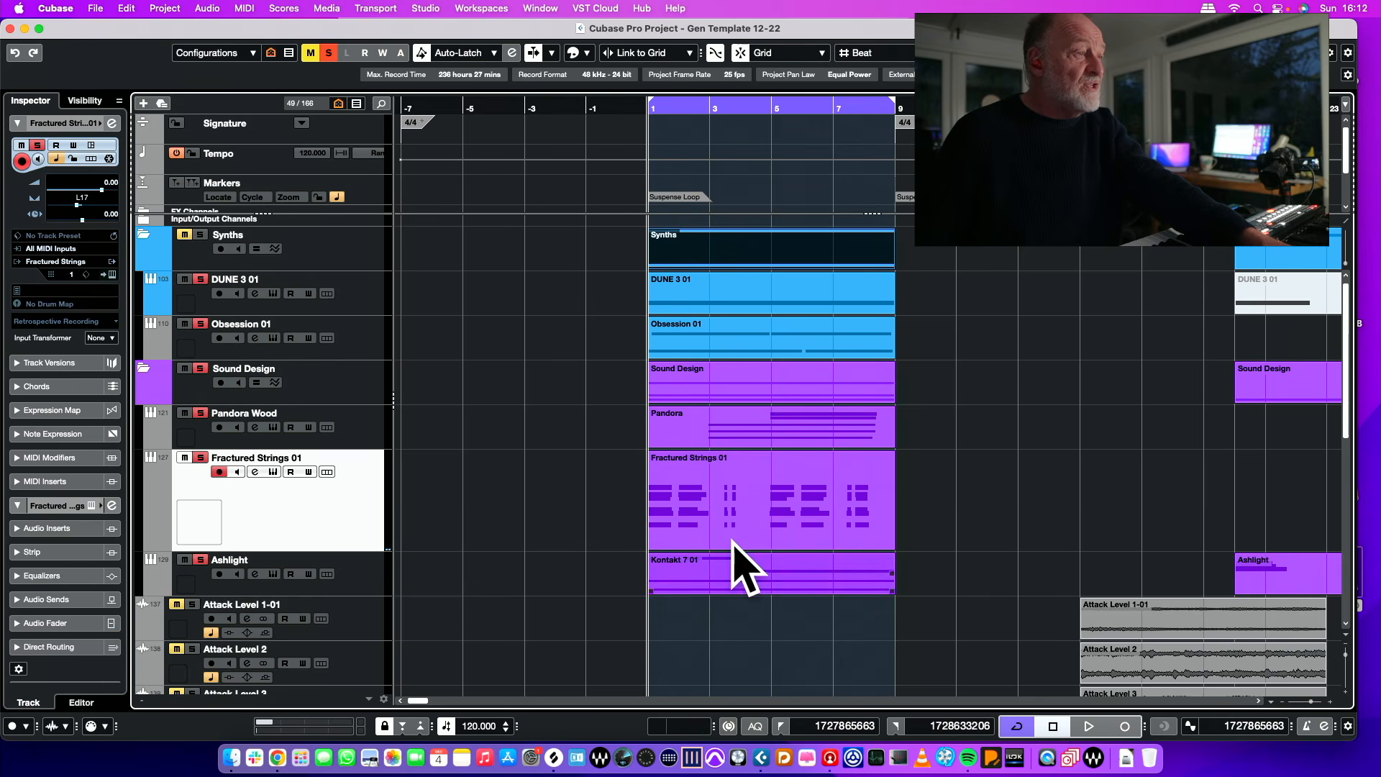
pyautogui.scroll(-10, 928, 463)
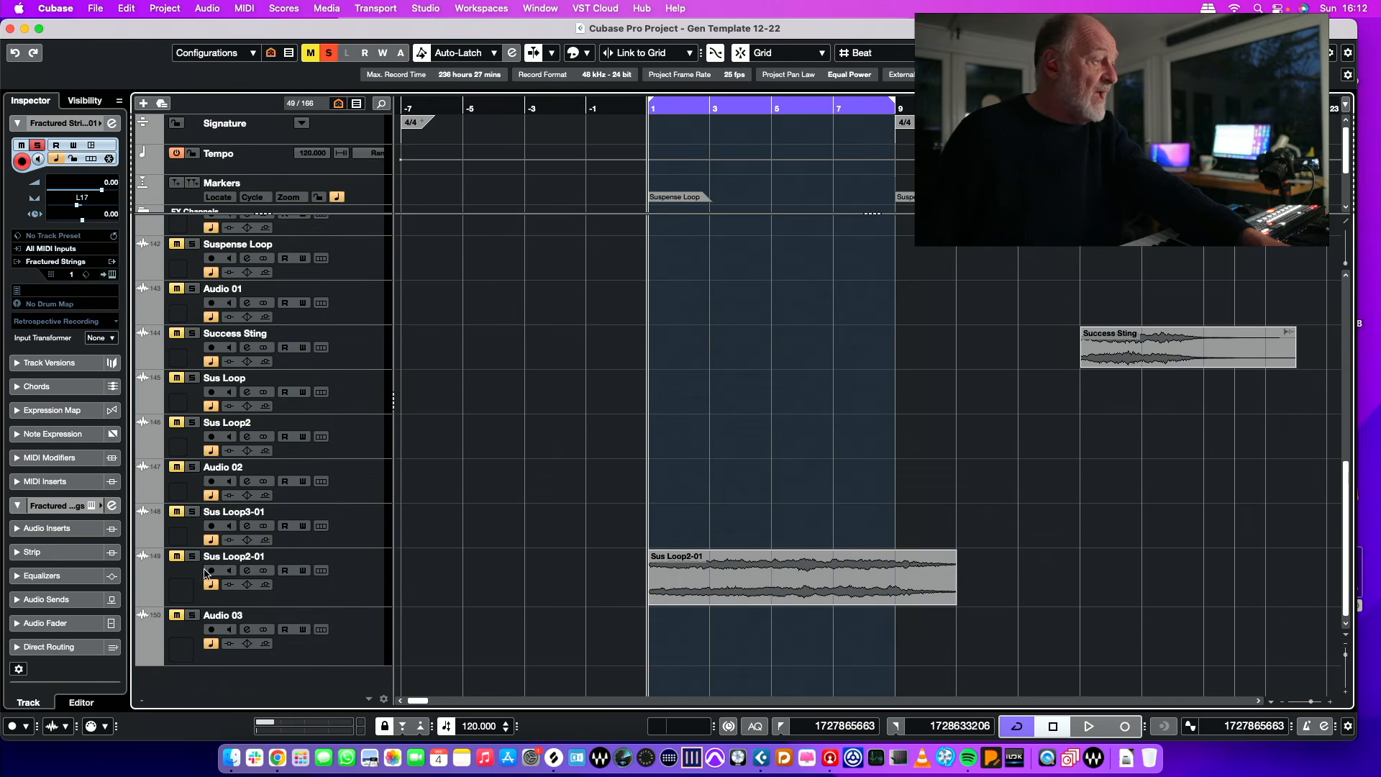
pyautogui.click(330, 52)
# Step: Solo the rendered Sus Loop2-01 audio track and play it from bar 1
pyautogui.scroll(10, 940, 405)
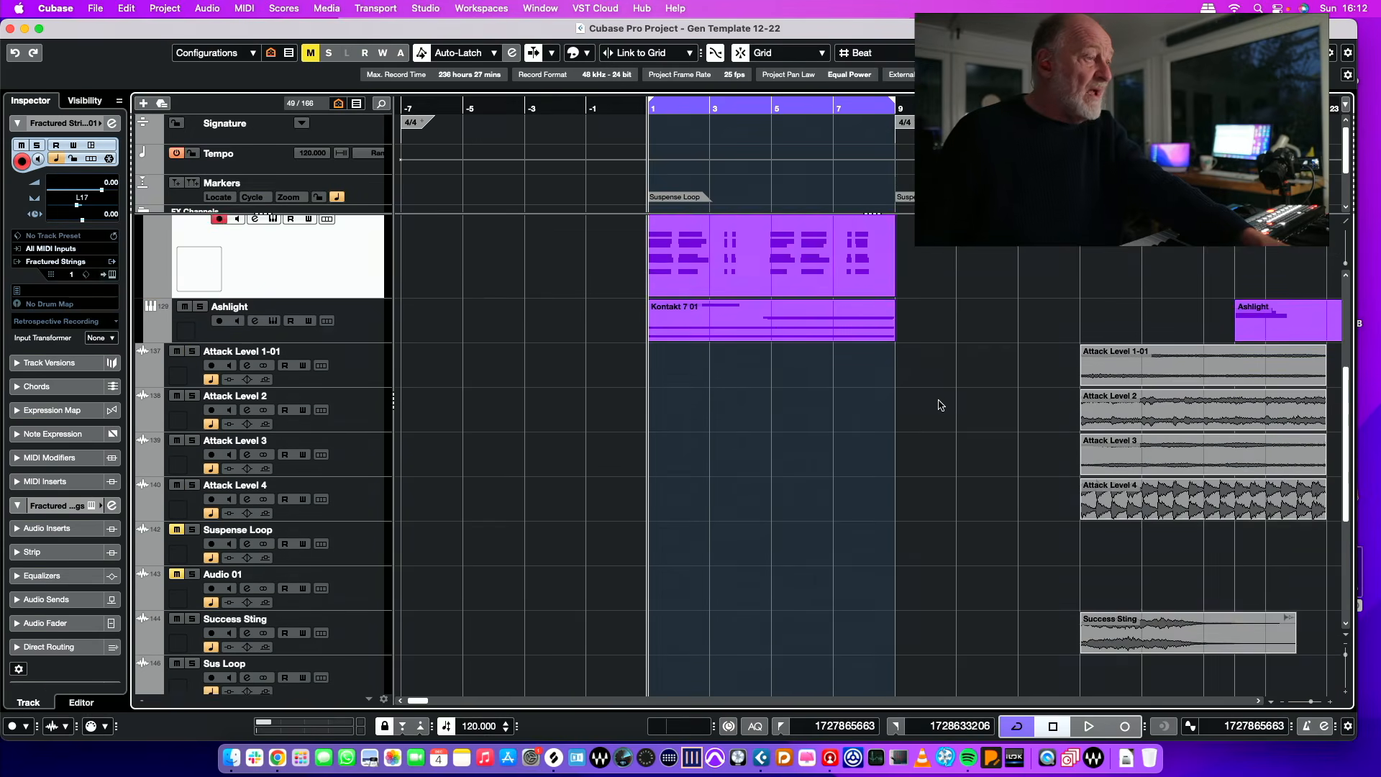
pyautogui.scroll(-10, 939, 405)
pyautogui.press('space')
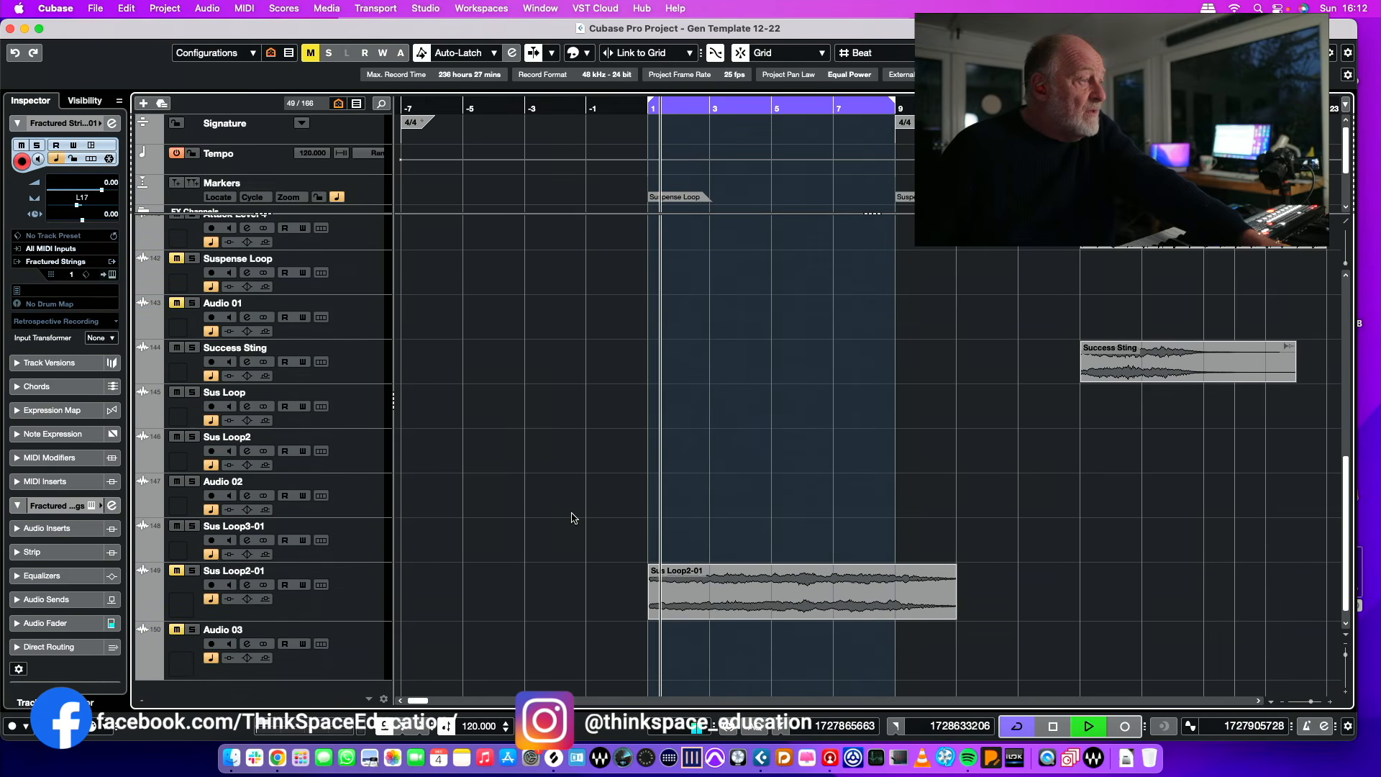
pyautogui.press('space')
pyautogui.click(193, 572)
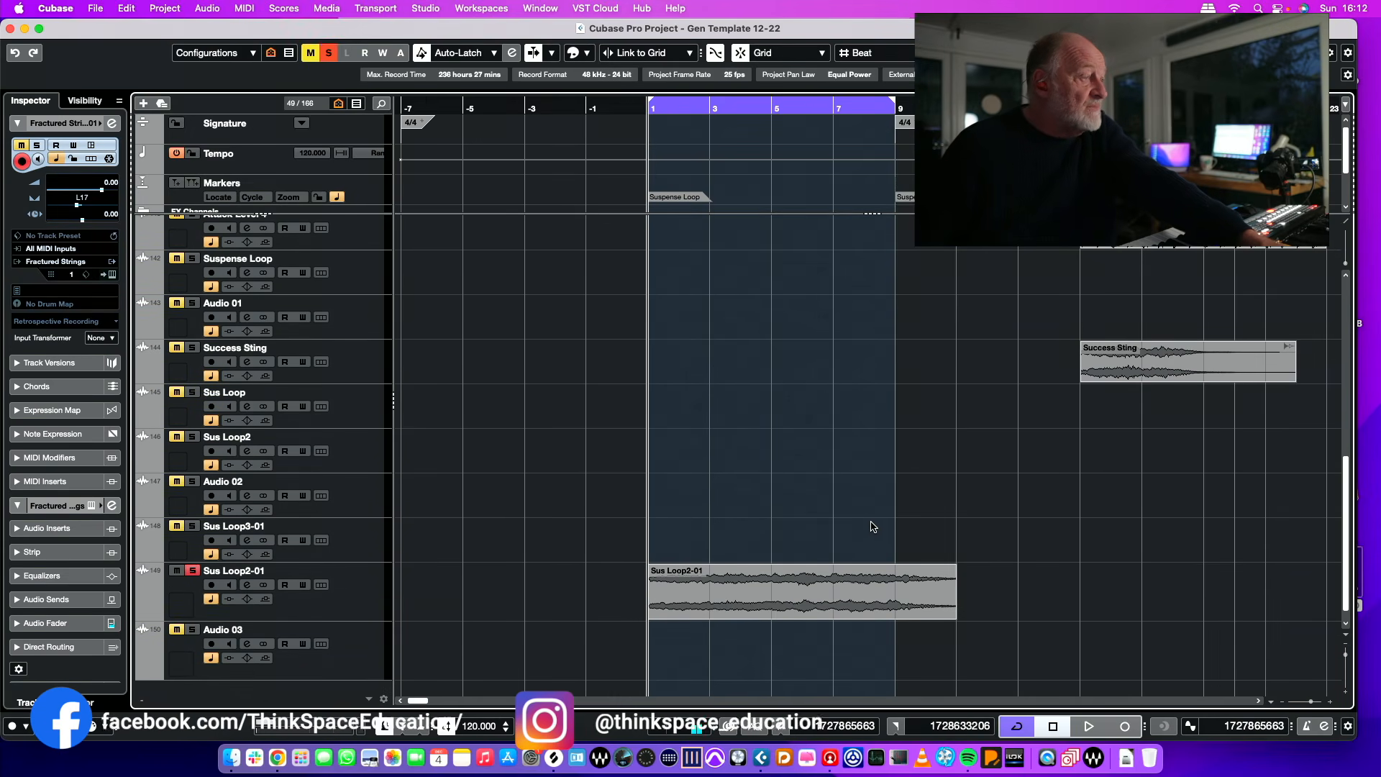
pyautogui.press('space')
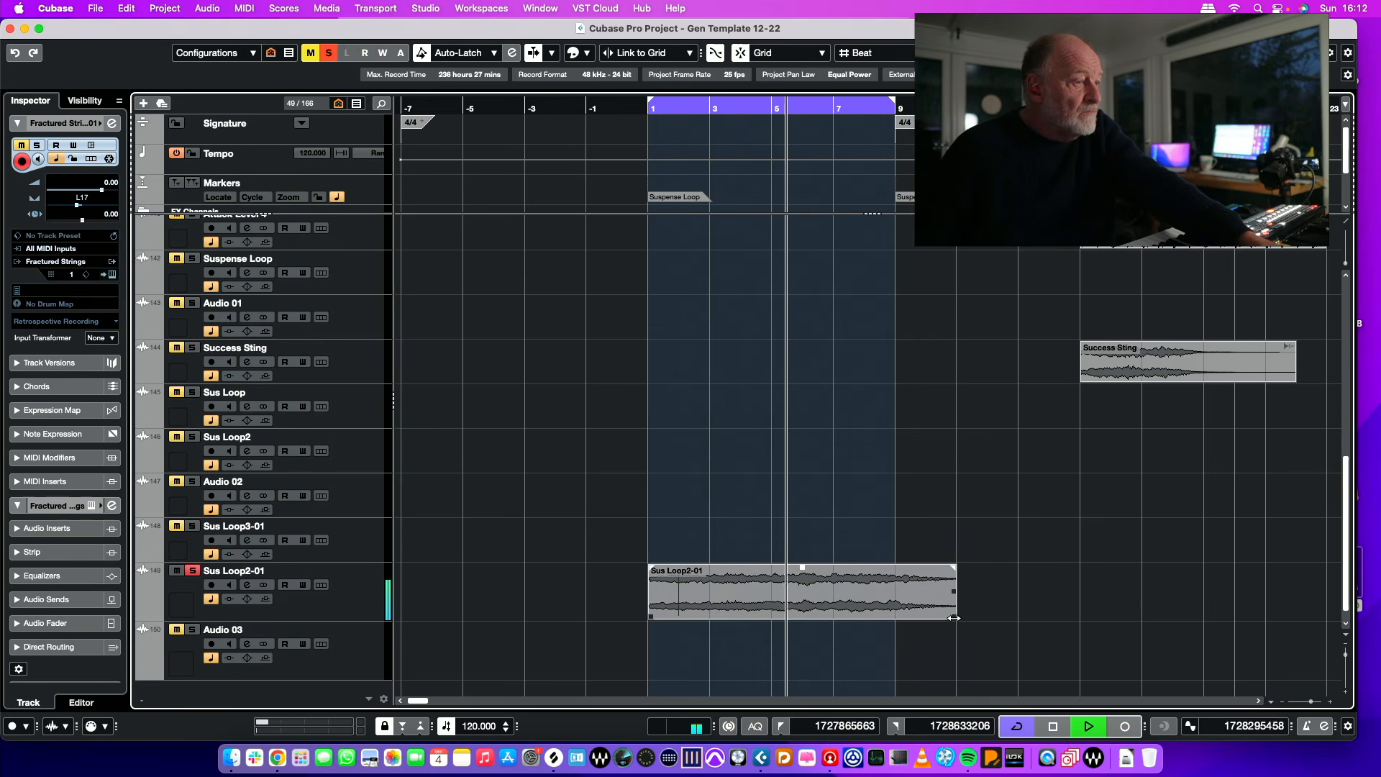
# Step: Trim the end of the Sus Loop2-01 event to bar 9, listen to it loop and restore the event's full length
pyautogui.moveTo(956, 616); pyautogui.dragTo(894, 617)
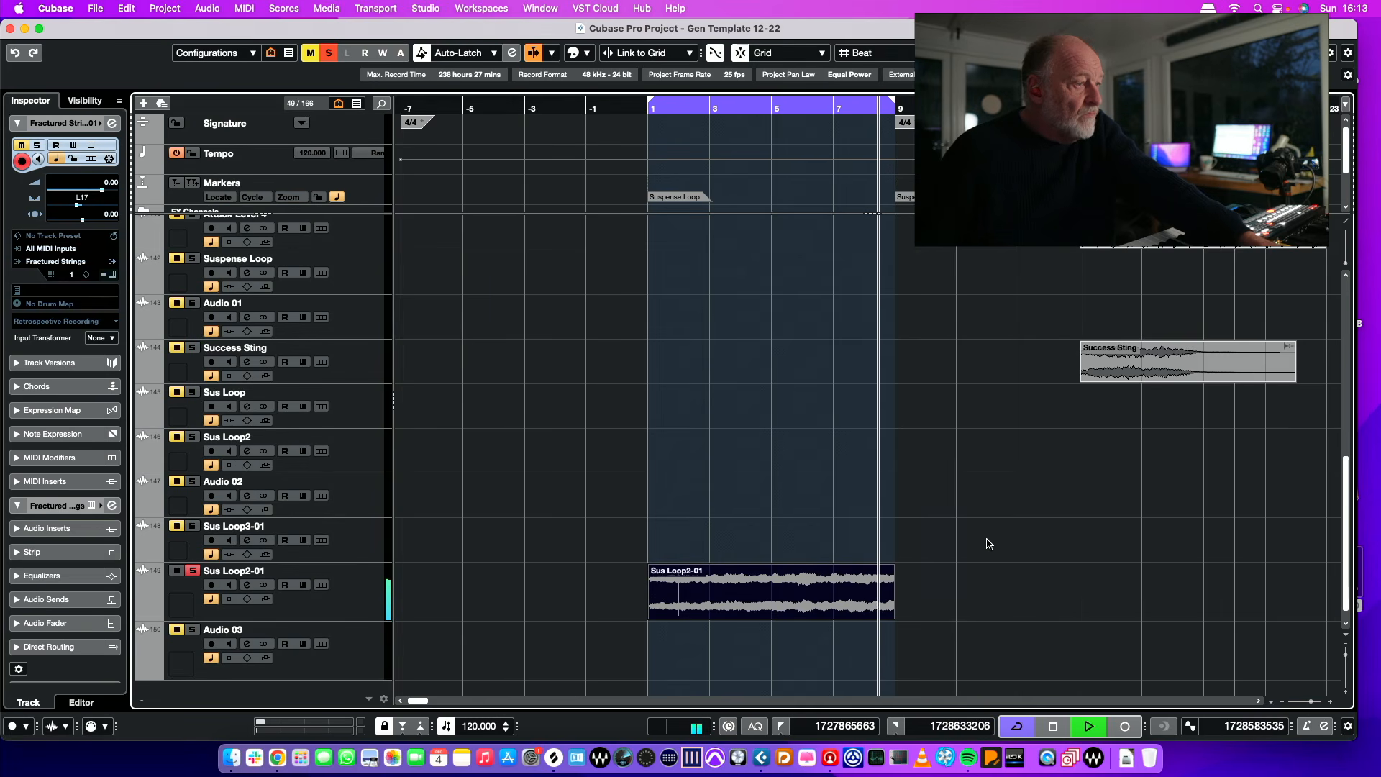
pyautogui.press('space')
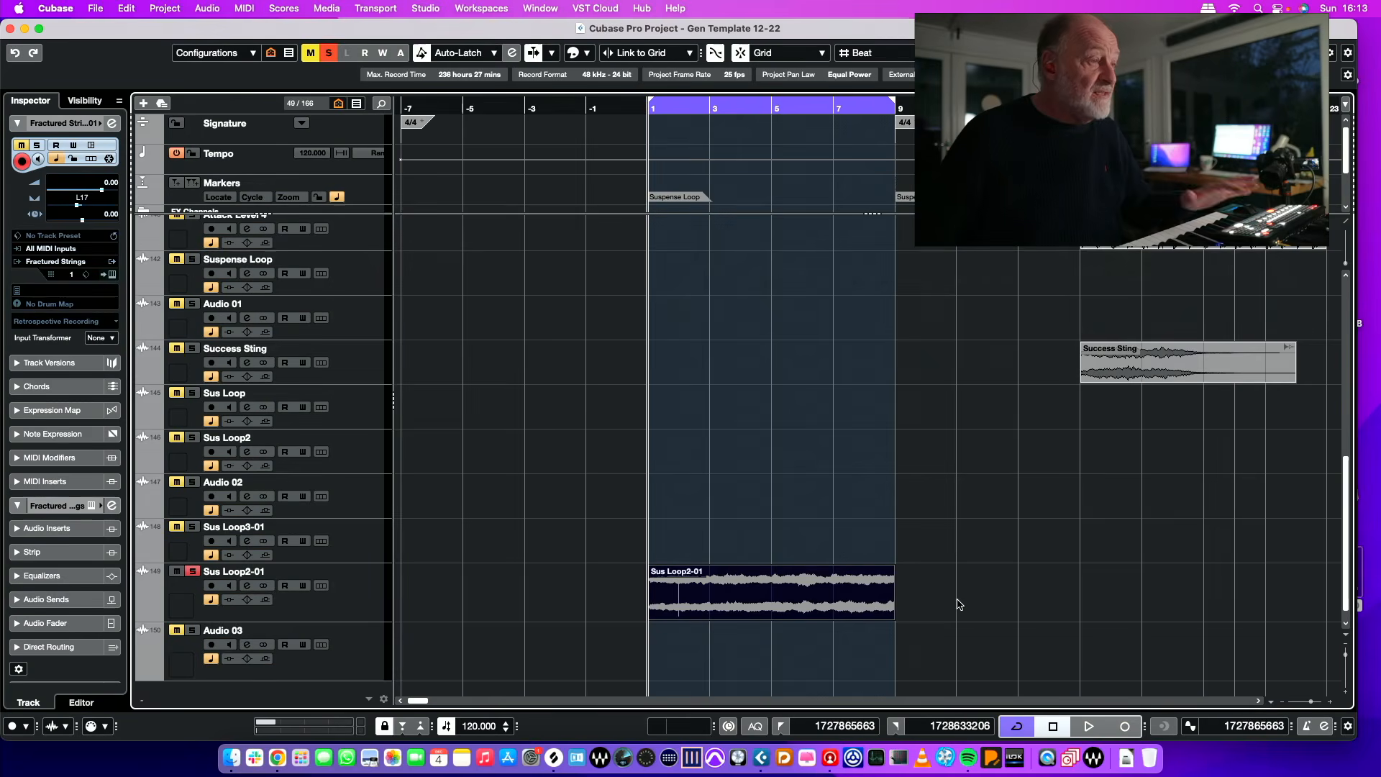
pyautogui.scroll(3, 894, 450)
pyautogui.scroll(-3, 894, 449)
pyautogui.hscroll(-1, 893, 449)
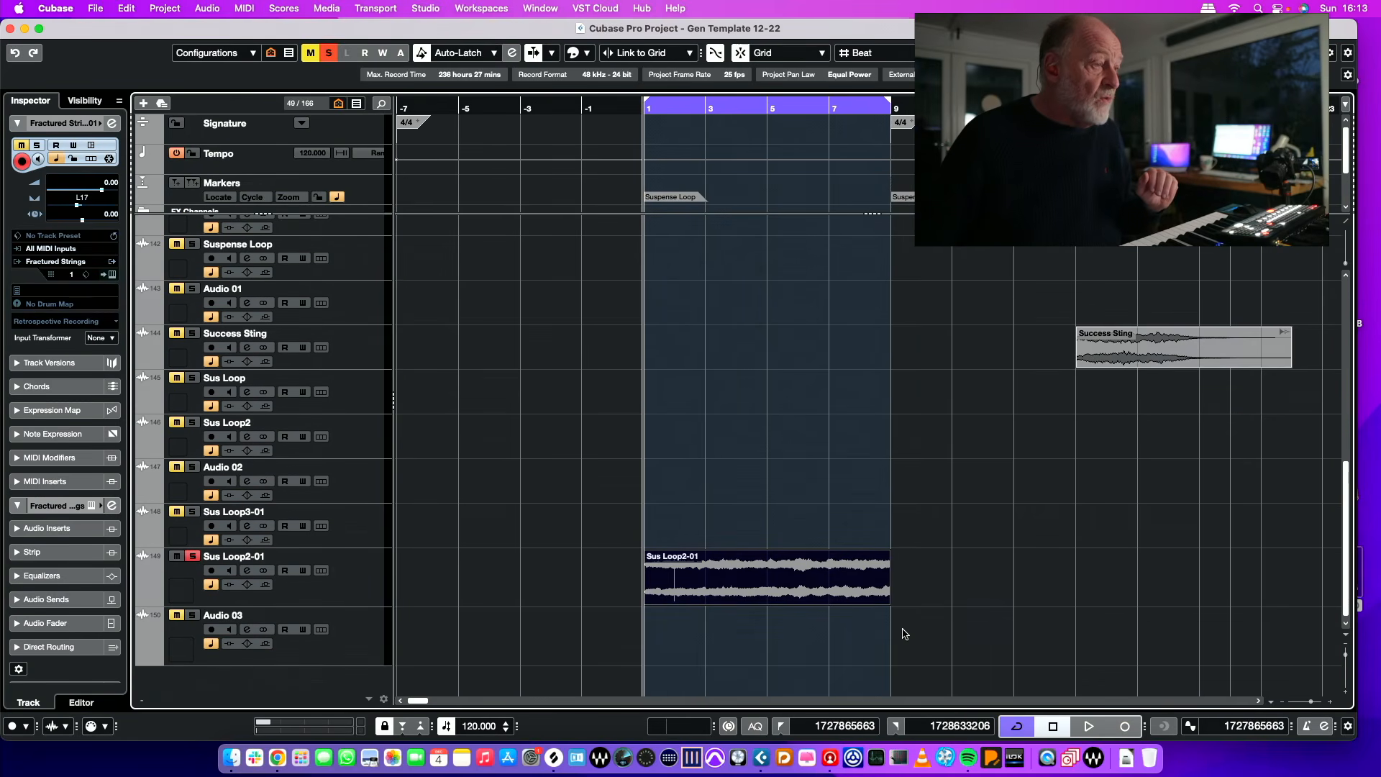
pyautogui.moveTo(888, 599); pyautogui.dragTo(992, 604)
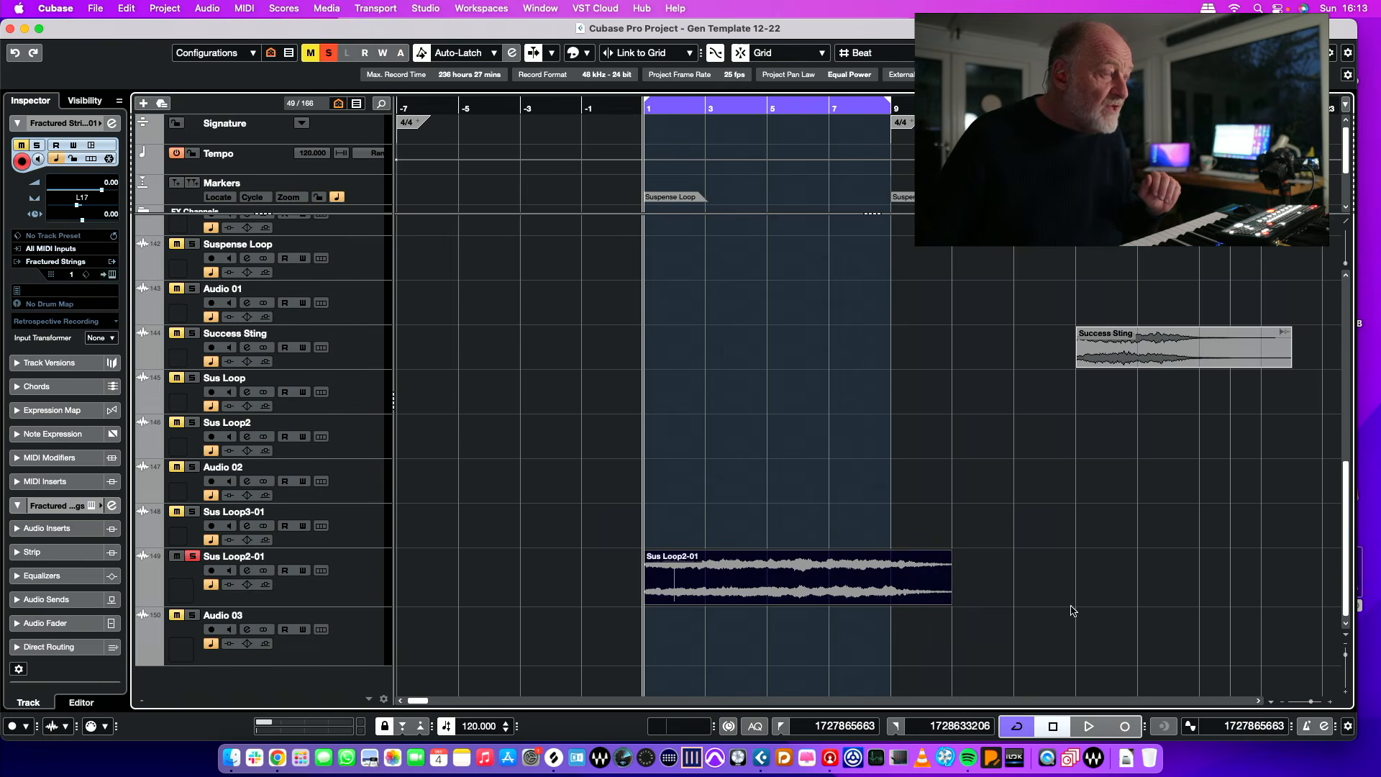
# Step: Extend the cycle range to bar 11 to cover the tail of the Sus Loop2-01 event
pyautogui.scroll(10, 889, 351)
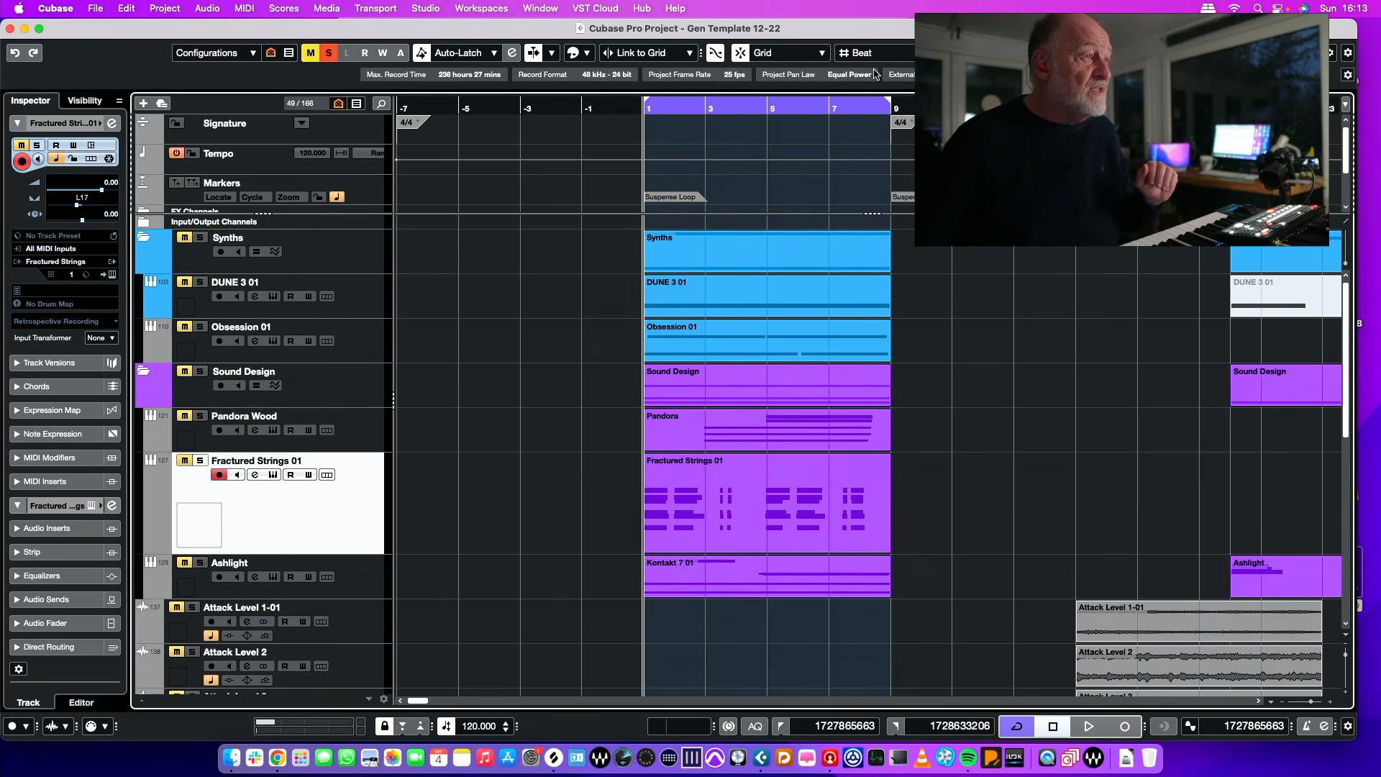
pyautogui.moveTo(891, 103); pyautogui.dragTo(951, 103)
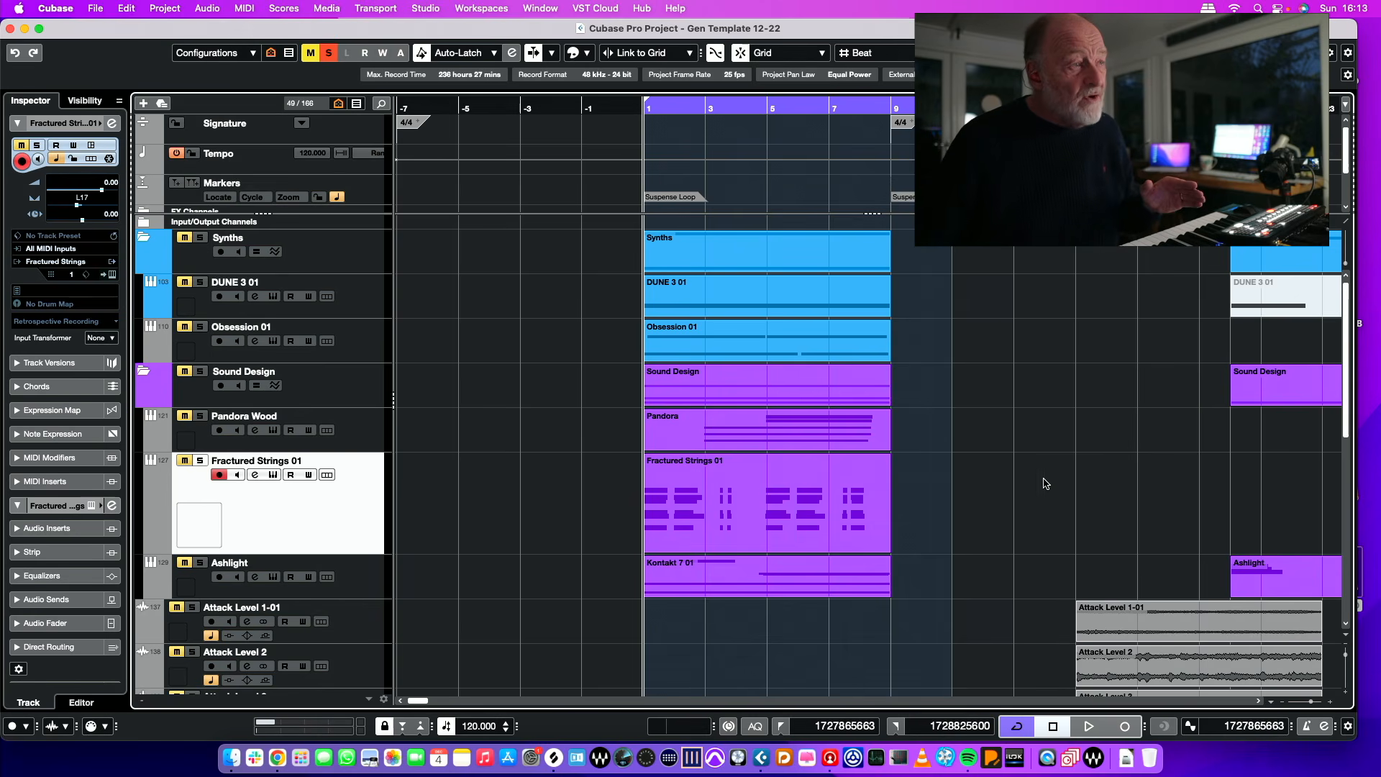
pyautogui.scroll(-15, 1014, 489)
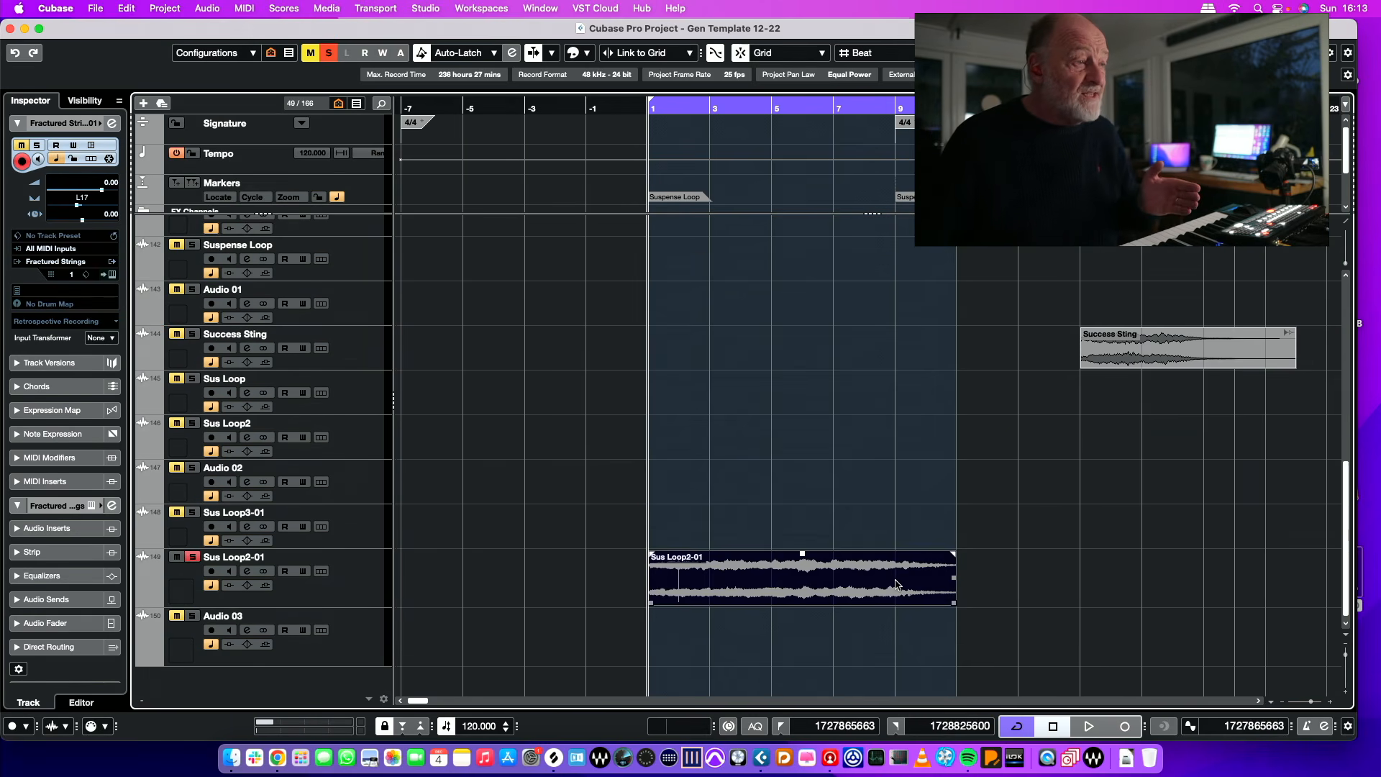
pyautogui.hscroll(1, 856, 572)
pyautogui.scroll(1, 884, 570)
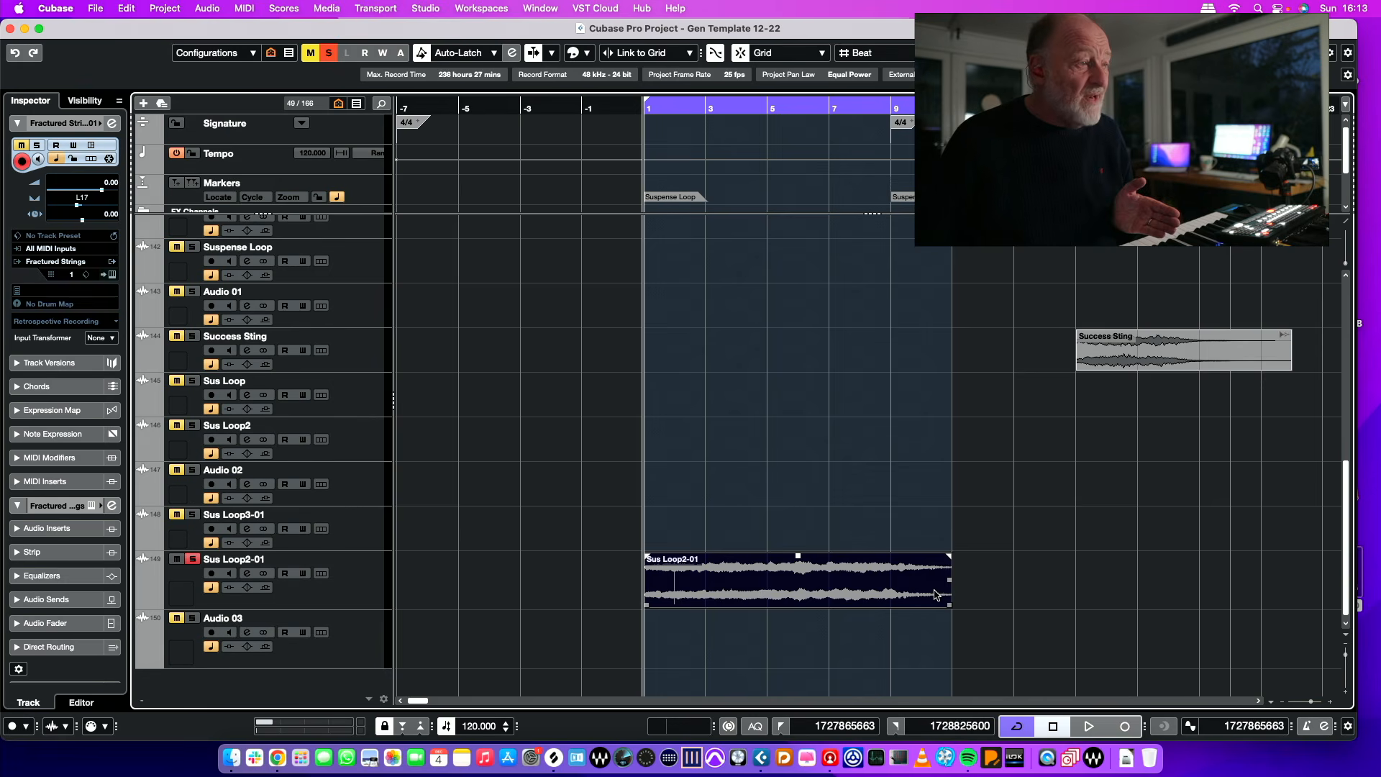
# Step: Split off the Sus Loop2-01 tail at bar 9, moving it to bar 1 on the Audio 03 track, and solo Audio 03
pyautogui.moveTo(936, 594); pyautogui.dragTo(670, 638)
pyautogui.click(887, 593)
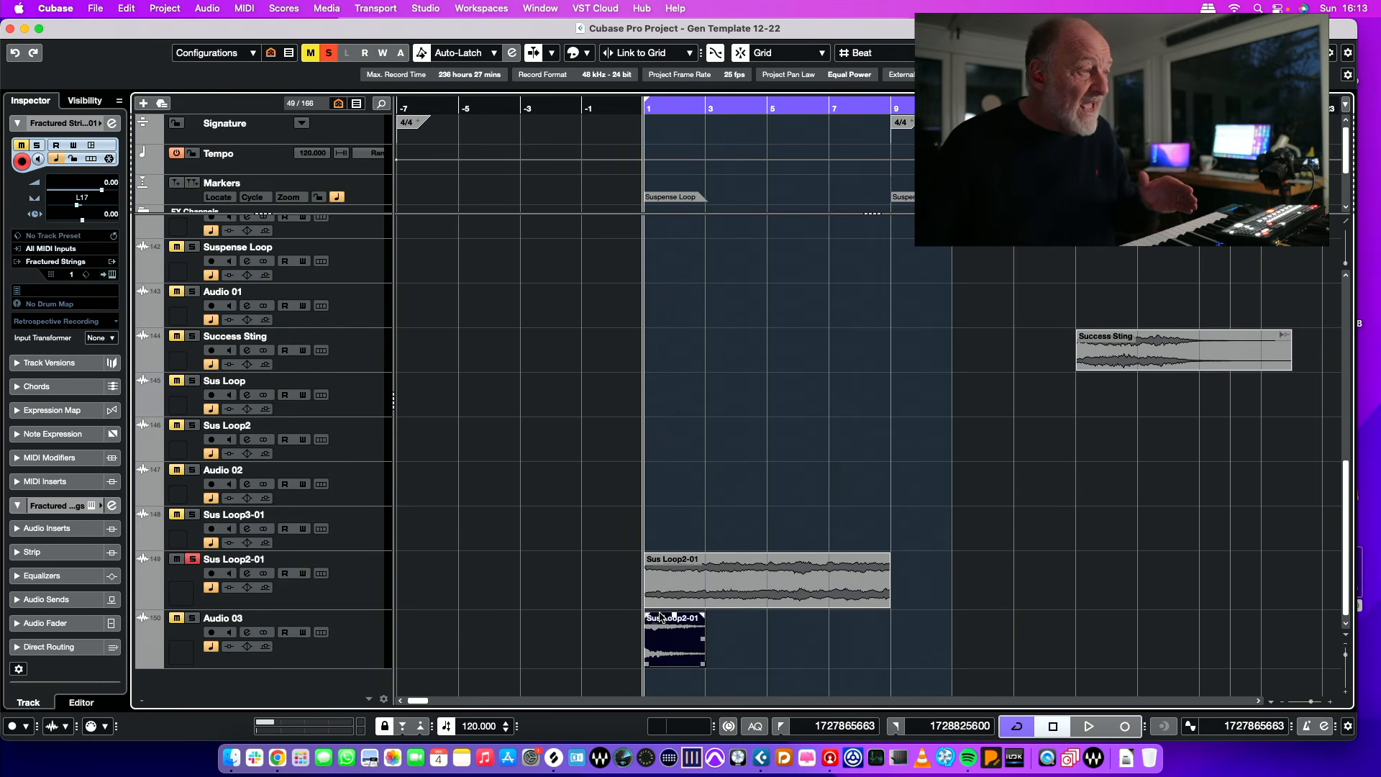
pyautogui.hscroll(-1, 892, 574)
pyautogui.scroll(-1, 891, 575)
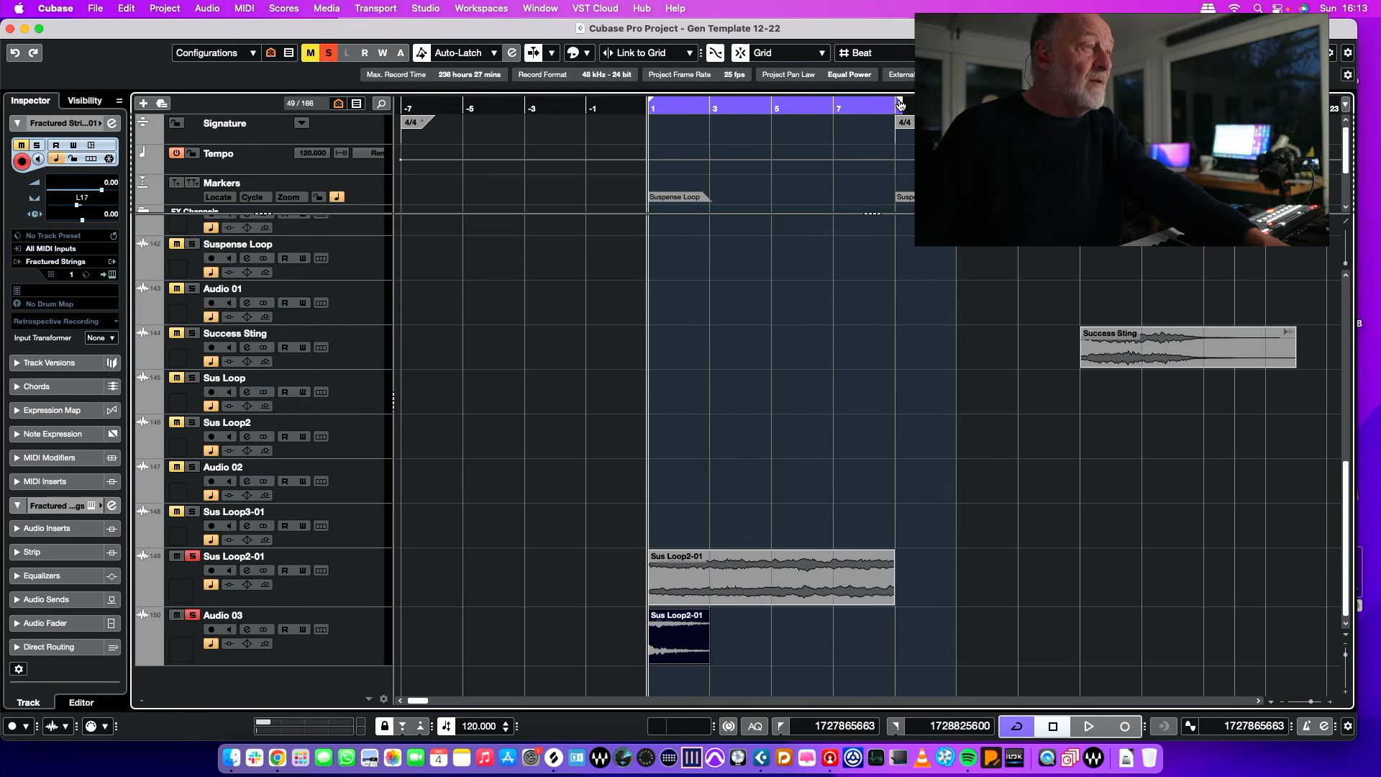
# Step: Set the cycle range to end at bar 9 and audition the loop point, returning the playhead to bar 1
pyautogui.click(864, 106)
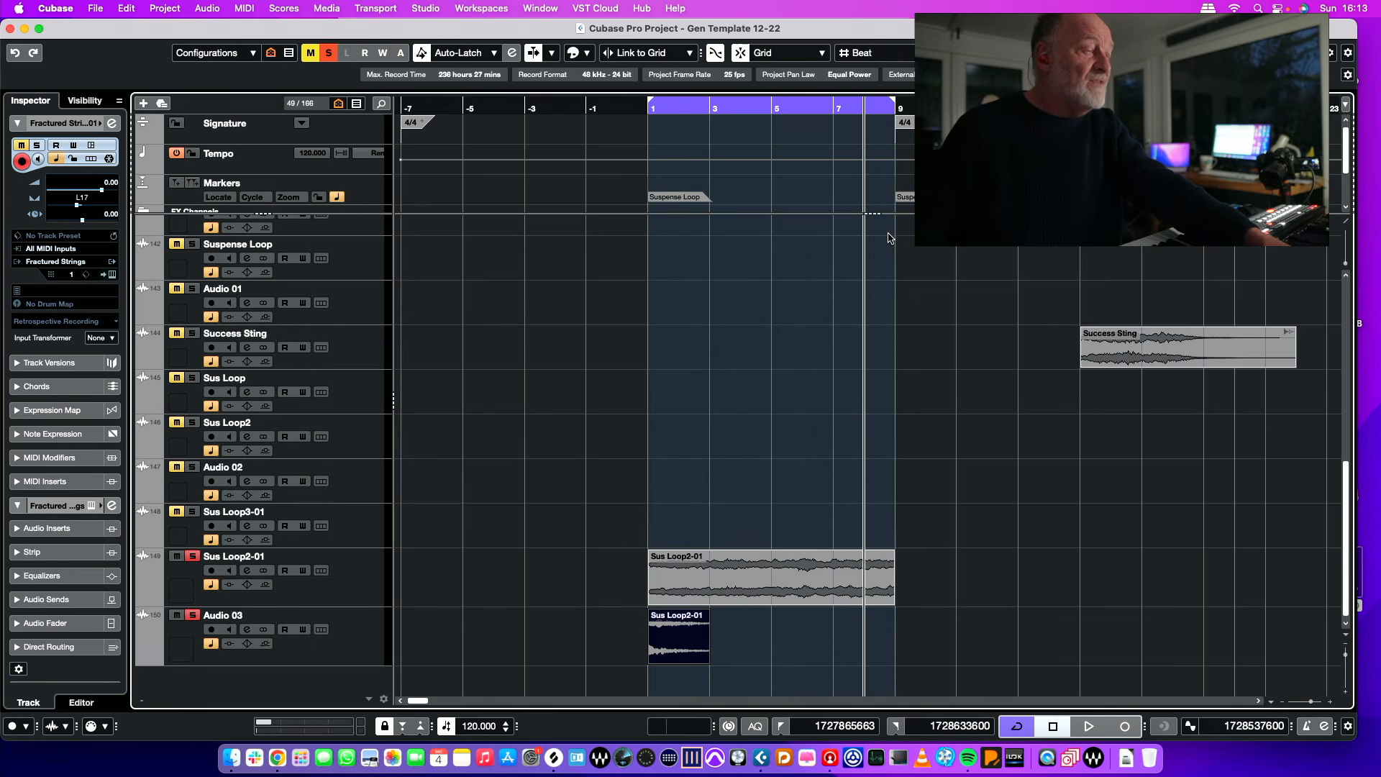
pyautogui.press('space')
pyautogui.scroll(6, 889, 244)
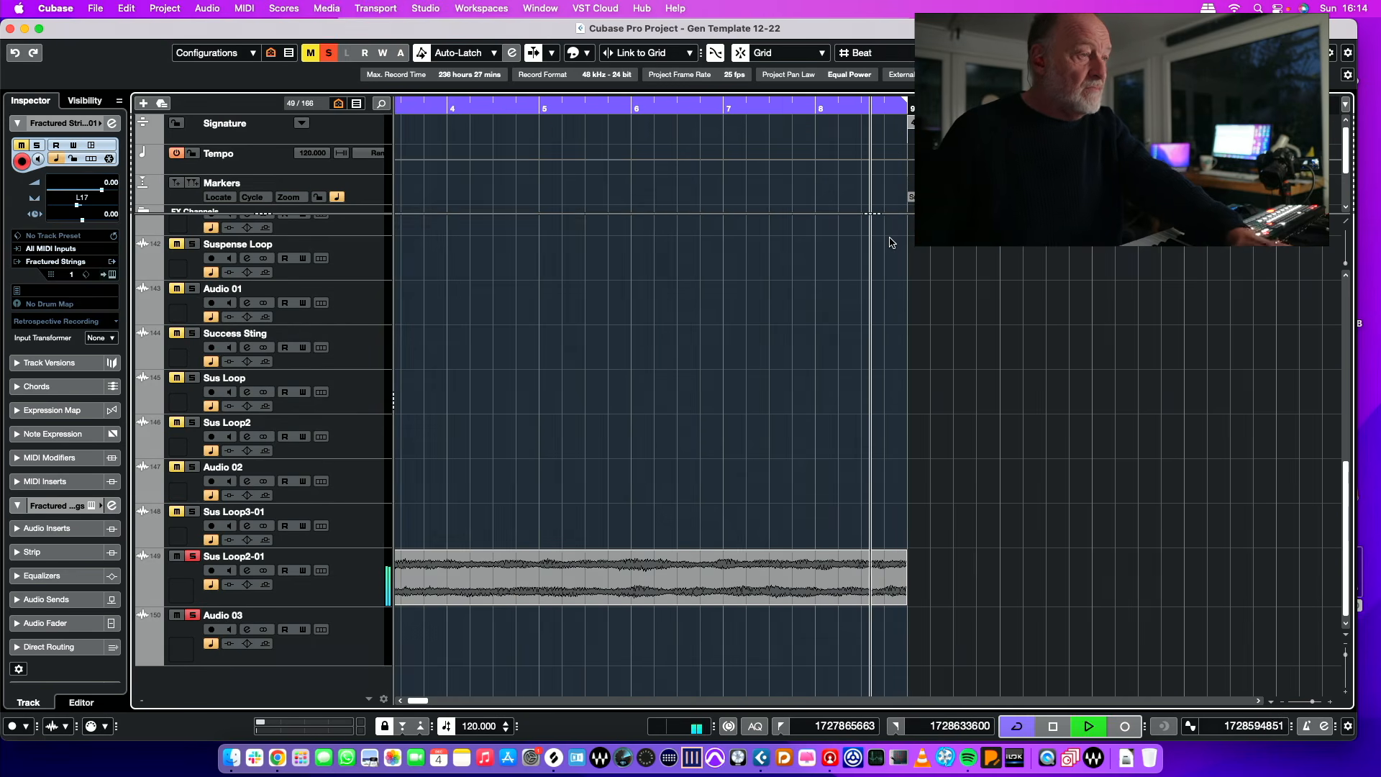
pyautogui.press('space')
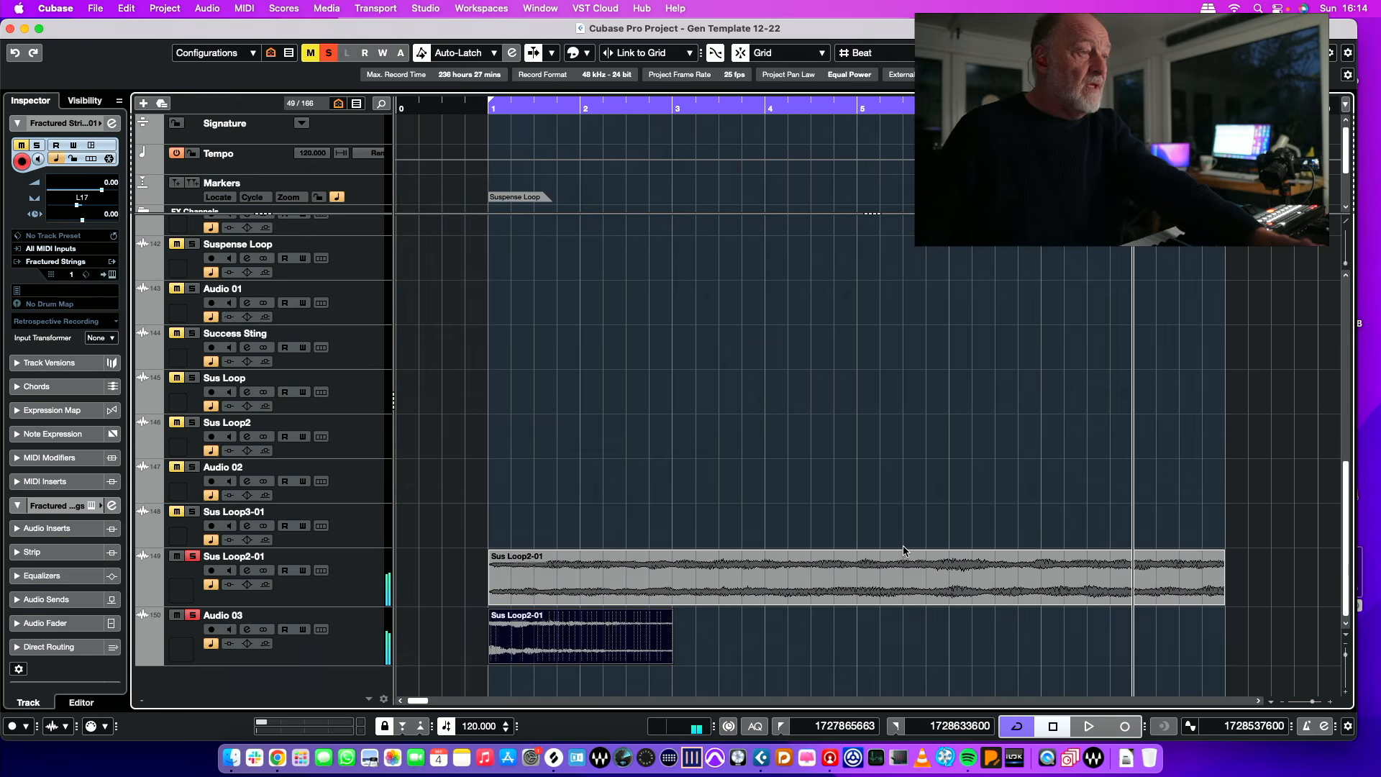
pyautogui.click(899, 565)
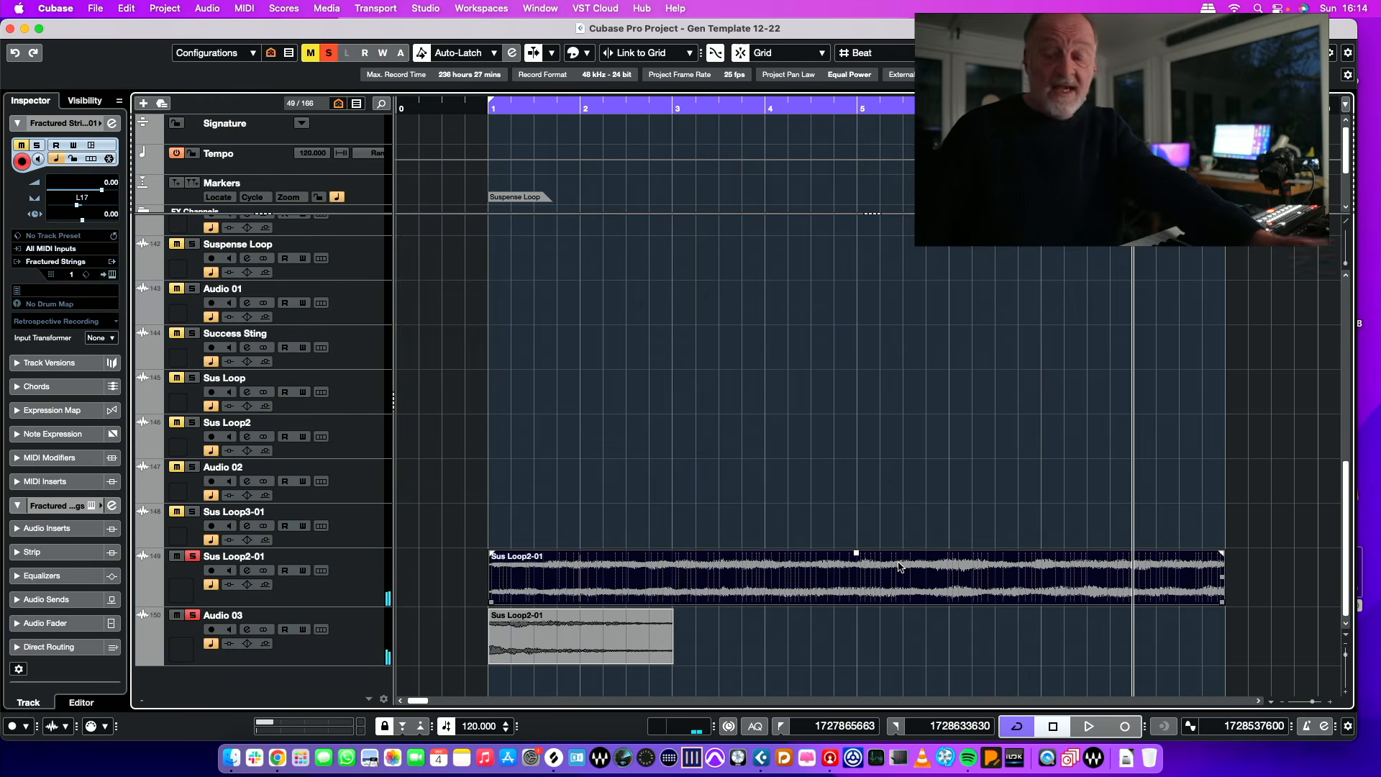
pyautogui.press('KP_1')
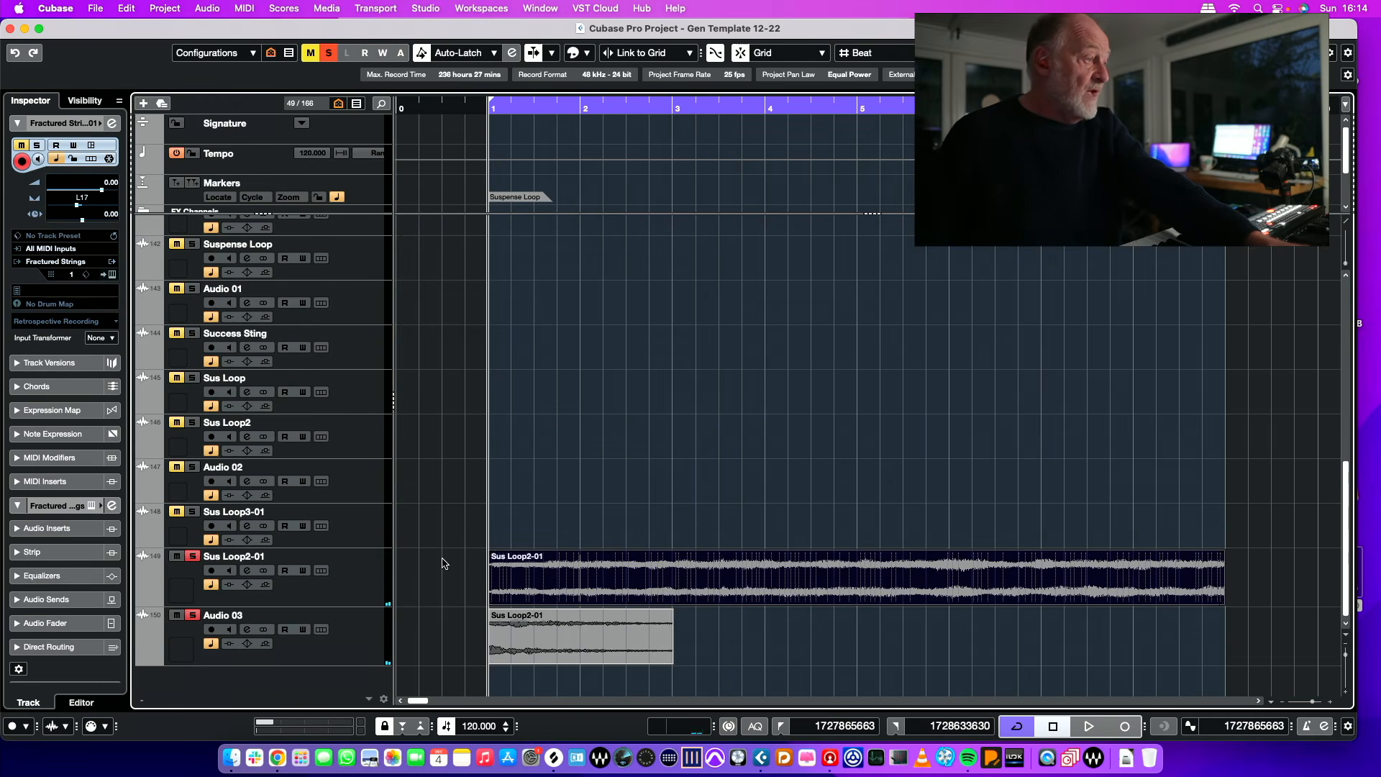
pyautogui.moveTo(354, 547); pyautogui.dragTo(368, 468)
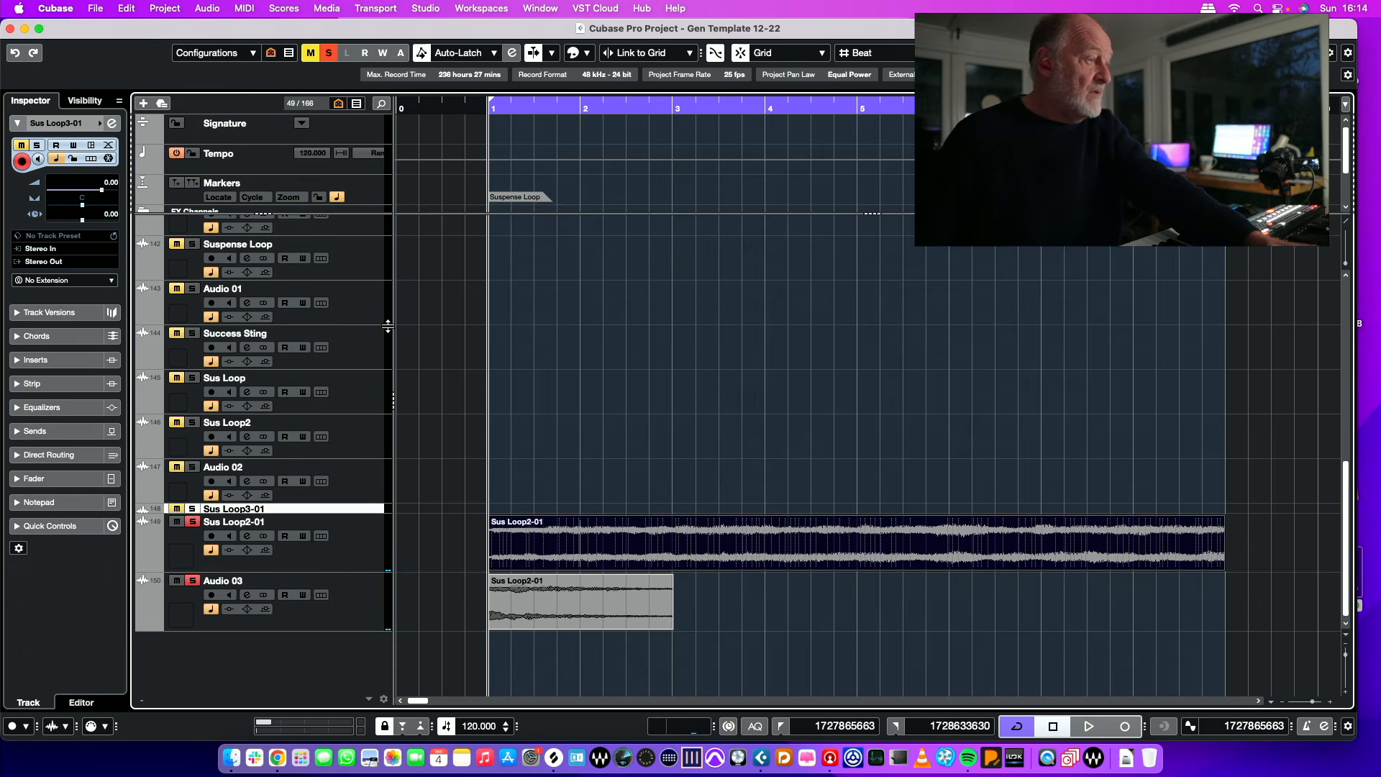
pyautogui.moveTo(381, 515); pyautogui.dragTo(376, 548)
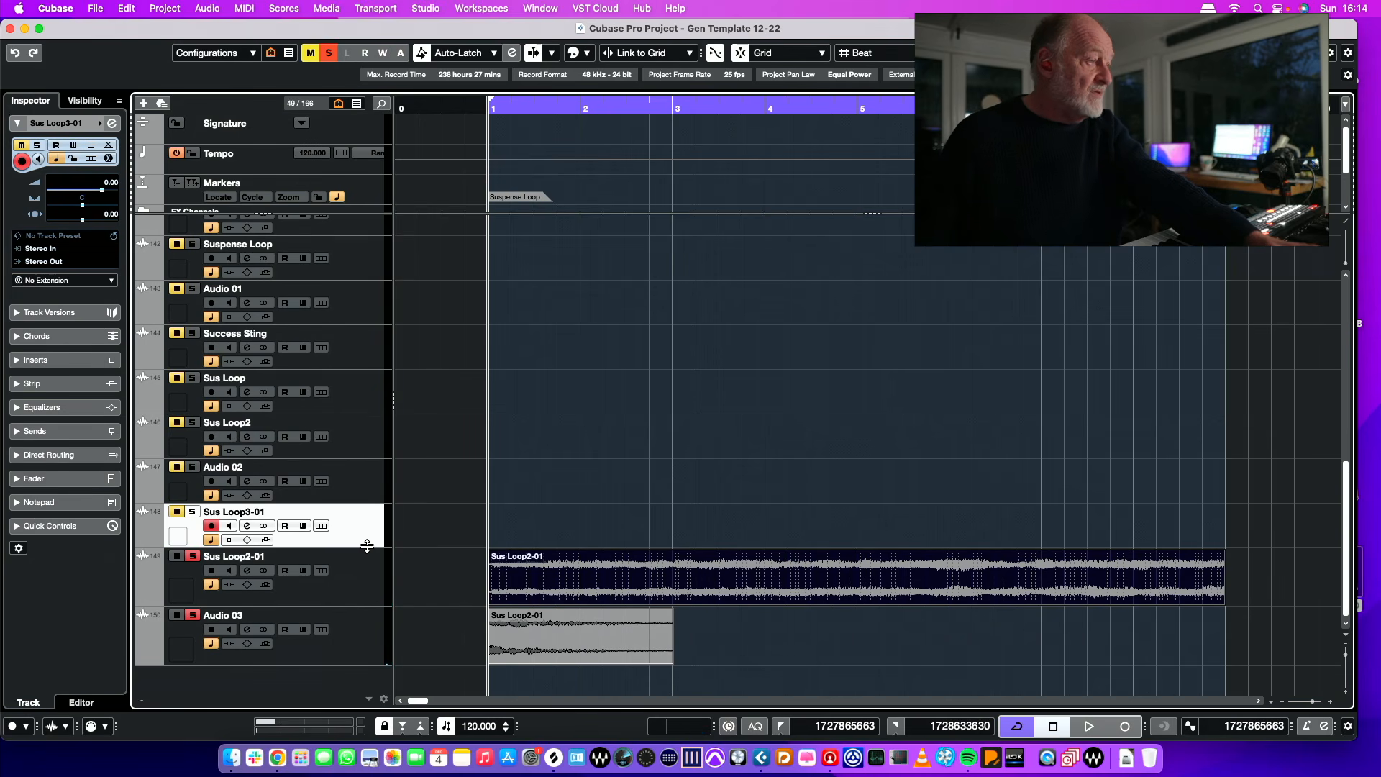
pyautogui.moveTo(372, 530)
pyautogui.mouseDown()
pyautogui.moveTo(376, 452)
pyautogui.moveTo(377, 543)
pyautogui.mouseUp()
# Step: Enlarge the height of the Sus Loop2-01 track and zoom in on the start of its event at bar 1
pyautogui.moveTo(371, 609); pyautogui.dragTo(372, 718)
pyautogui.scroll(-3, 584, 603)
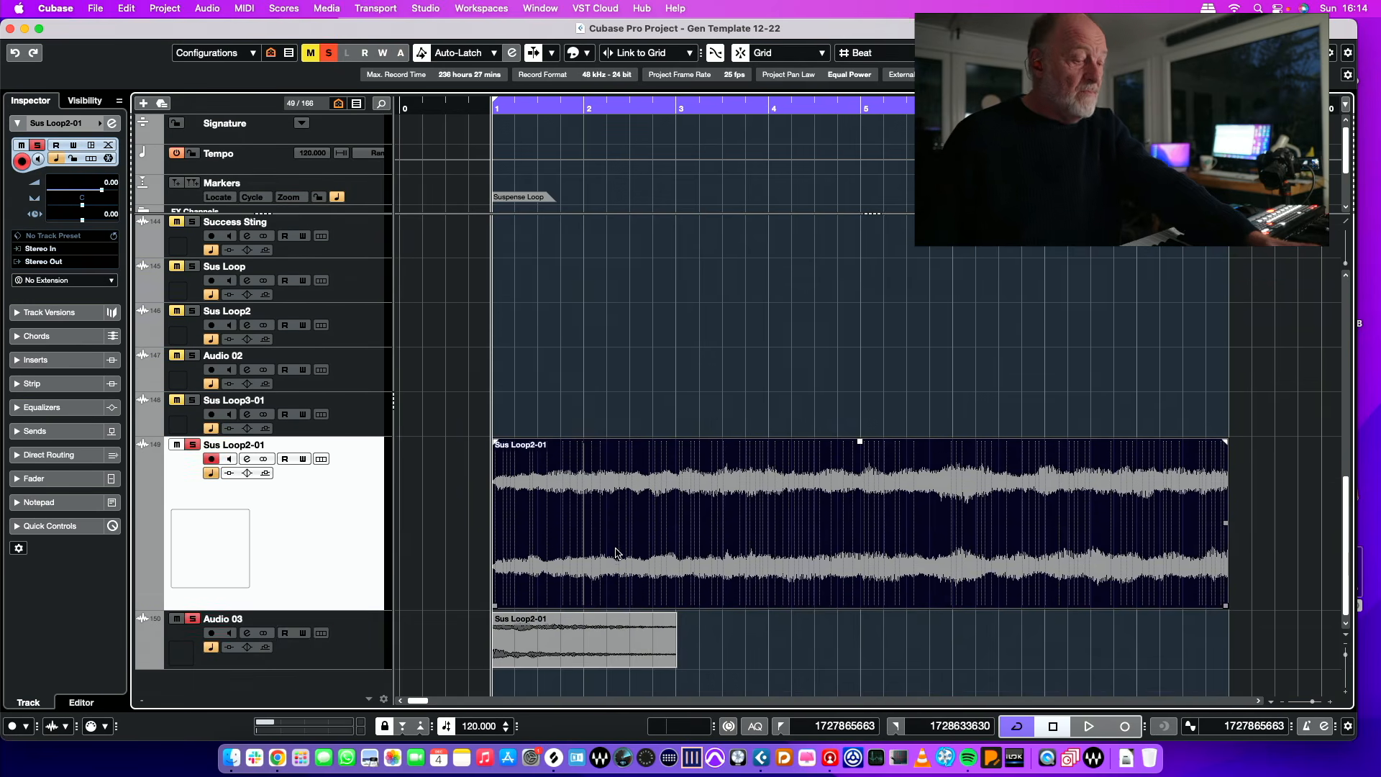
pyautogui.press('h')
# Step: Zoom in on the start of the Sus Loop2-01 event and magnify its waveform to examine the edge
pyautogui.press('h')
pyautogui.press('h')
pyautogui.press('h')
pyautogui.press('h')
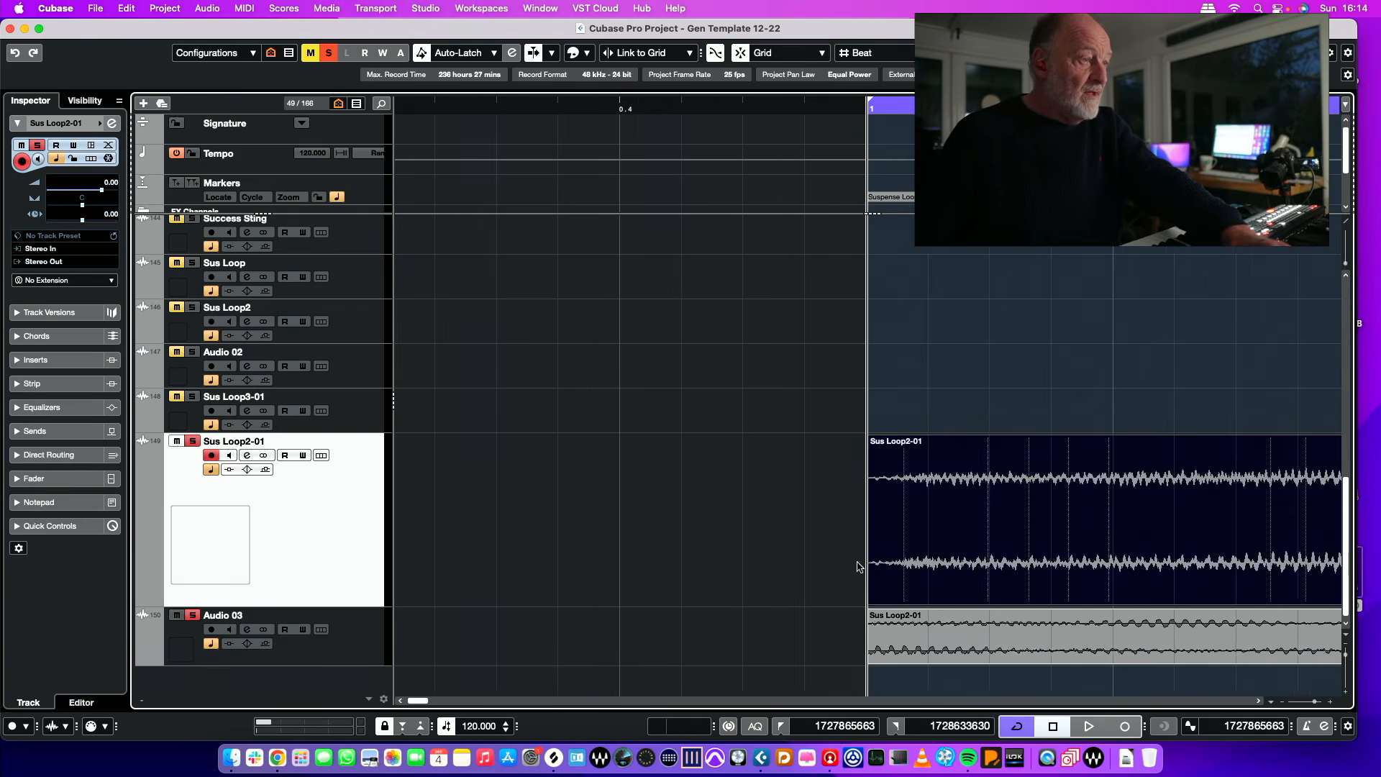
pyautogui.press('h')
pyautogui.press('h')
pyautogui.press('h')
pyautogui.press('h')
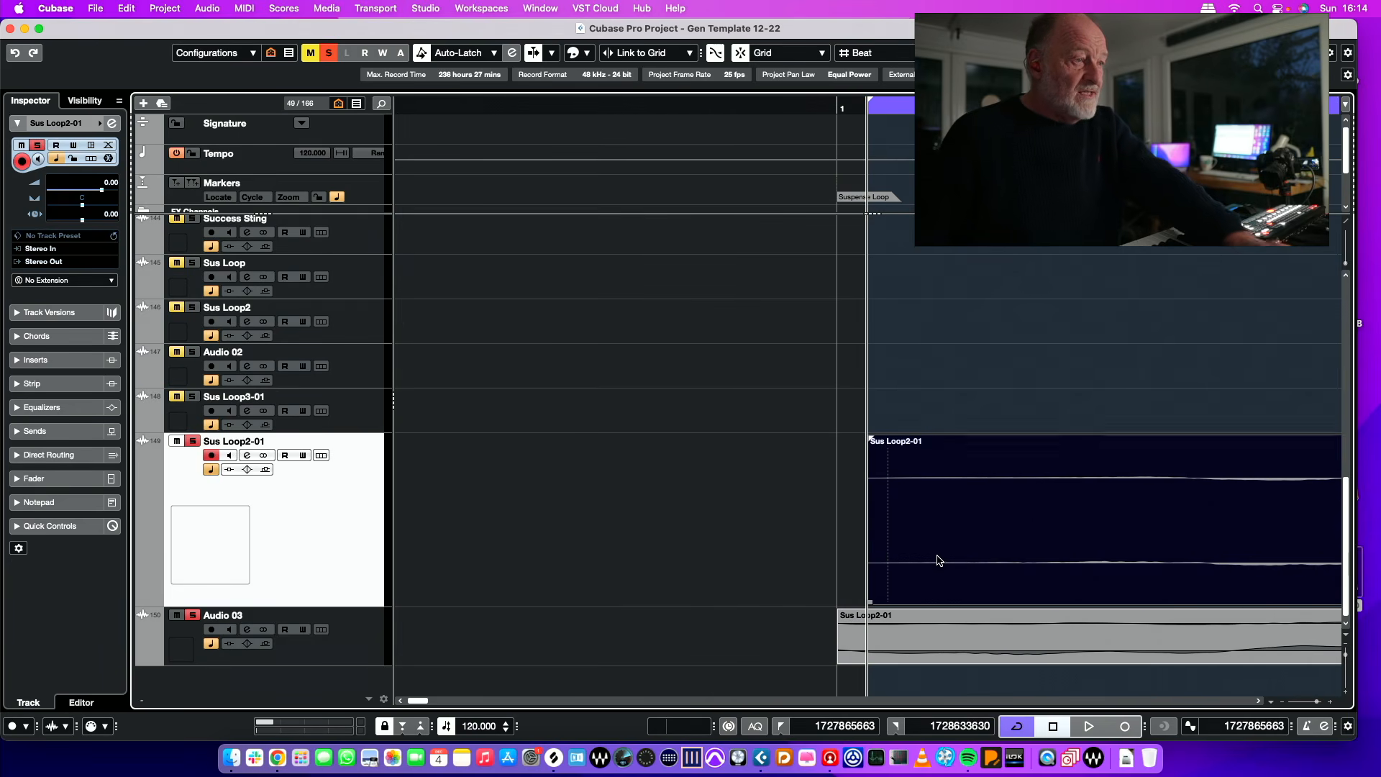
pyautogui.hscroll(2, 966, 479)
pyautogui.hscroll(5, 965, 479)
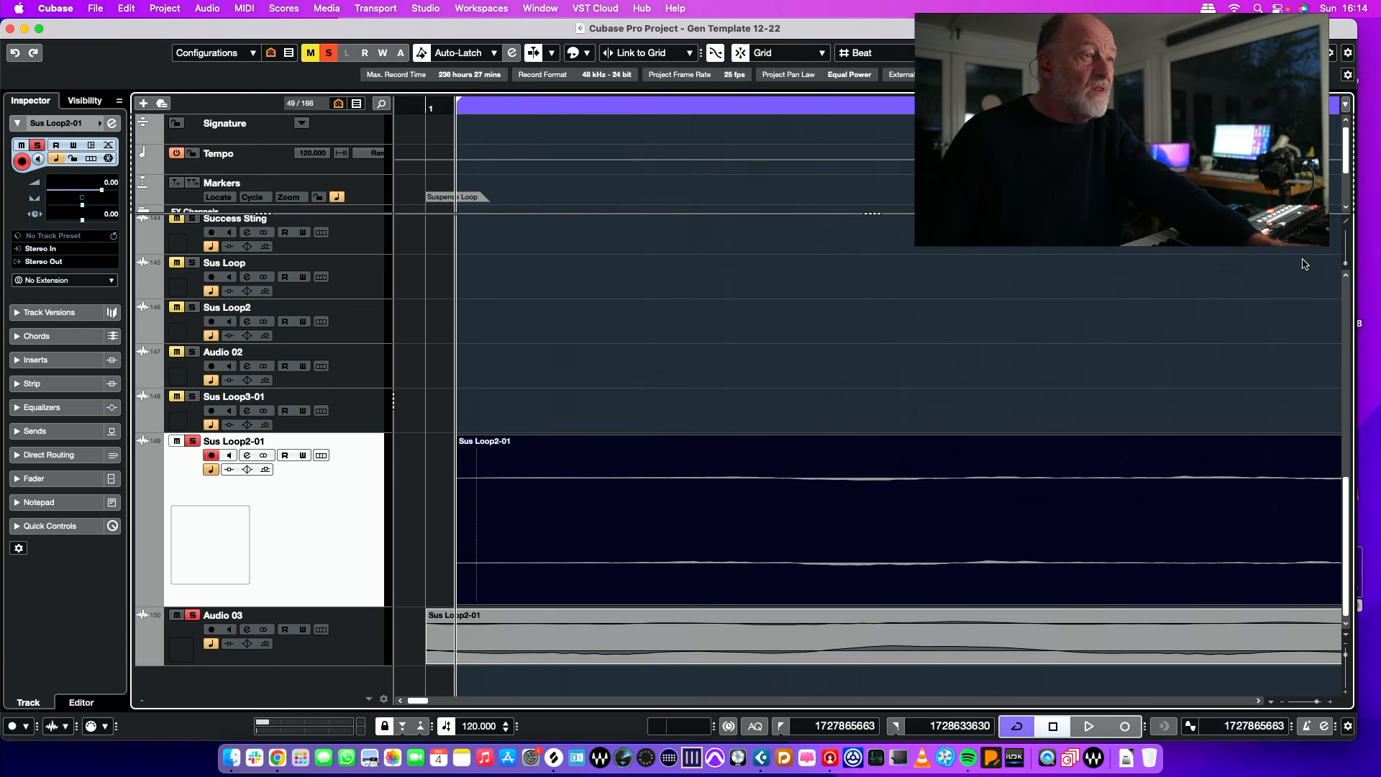
pyautogui.moveTo(1347, 263); pyautogui.dragTo(1346, 242)
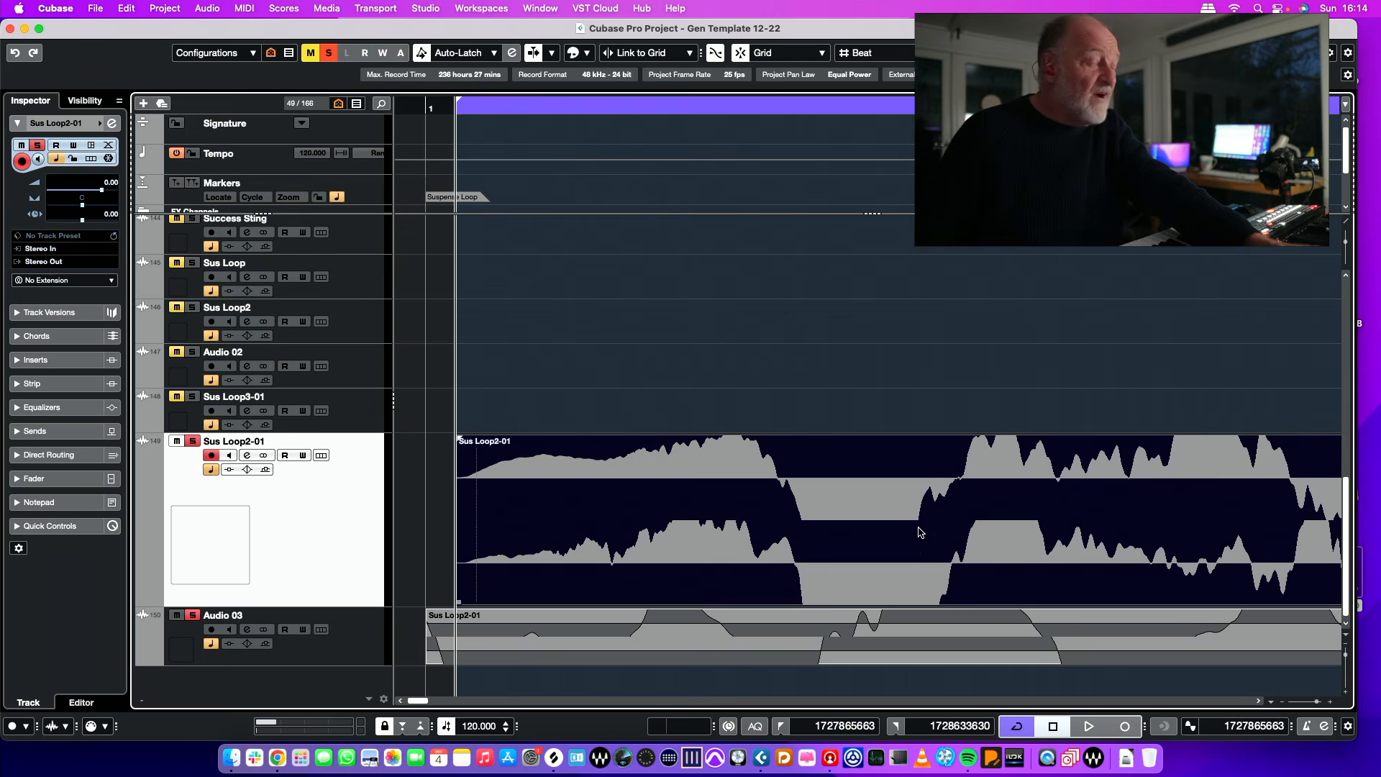
# Step: Trim a sliver off the end of the Sus Loop2-01 event near bar 9 and give it a very short fade-out
pyautogui.press('KP_2')
pyautogui.hscroll(-7, 744, 516)
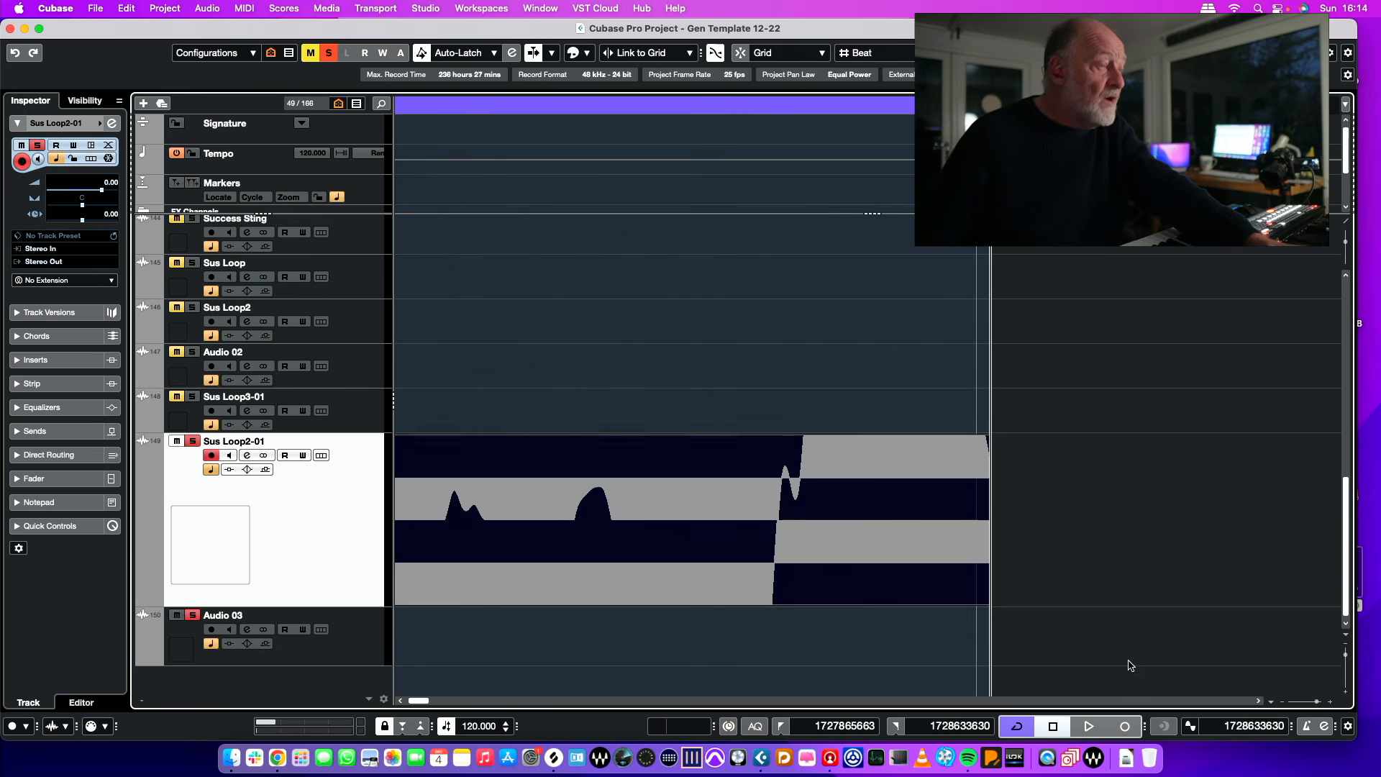
pyautogui.moveTo(987, 603); pyautogui.dragTo(869, 579)
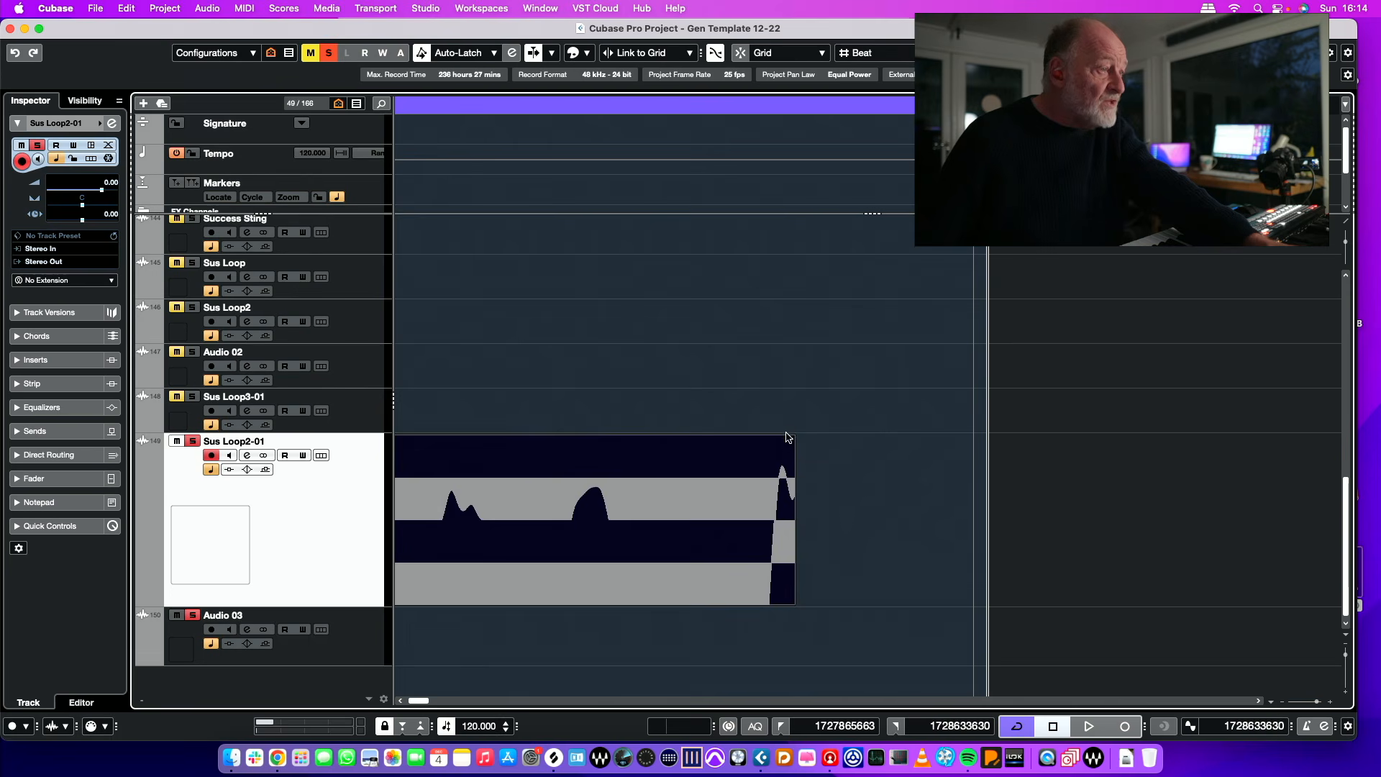
pyautogui.moveTo(793, 438); pyautogui.dragTo(692, 435)
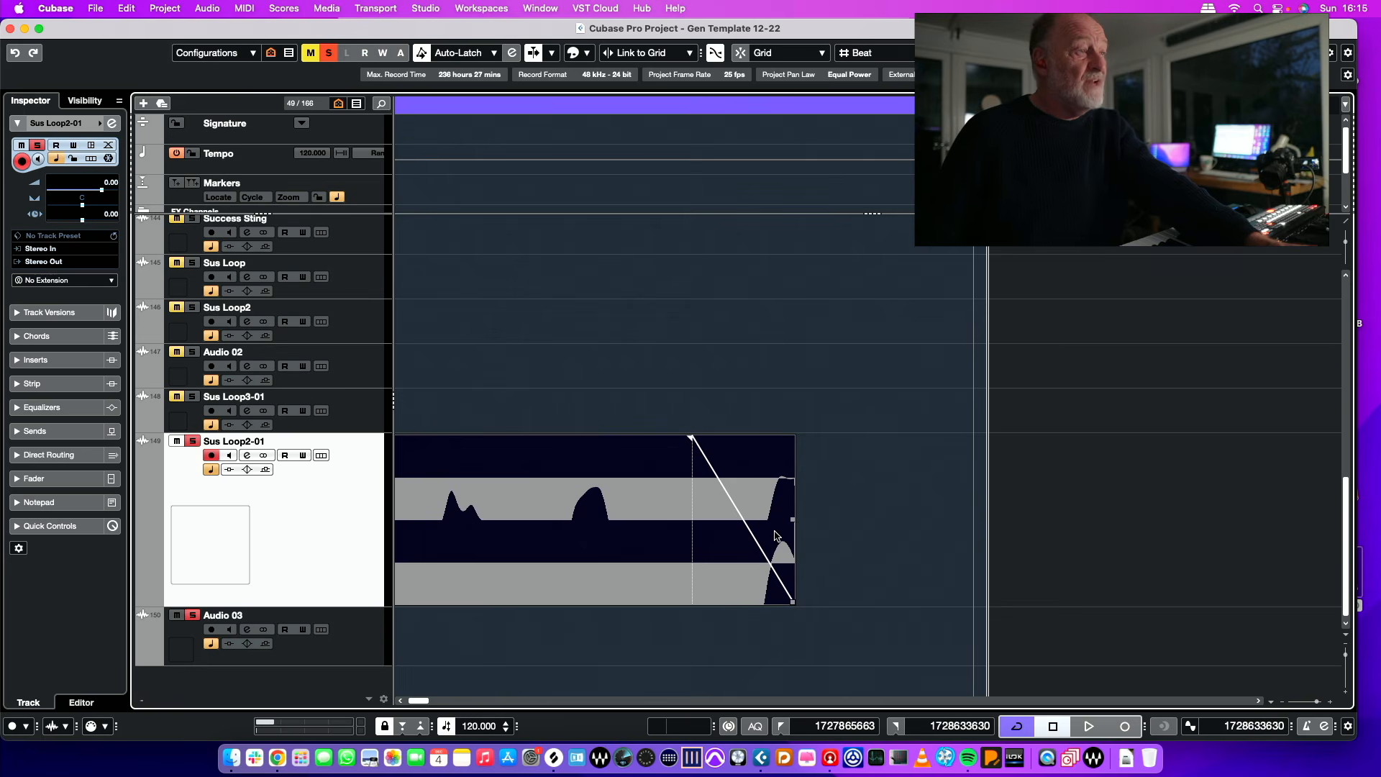
# Step: Add a very short fade-in at the start of the Sus Loop2-01 event at bar 1
pyautogui.press('g')
pyautogui.press('g')
pyautogui.press('g')
pyautogui.press('g')
pyautogui.press('g')
pyautogui.press('g')
pyautogui.press('g')
pyautogui.press('g')
pyautogui.press('g')
pyautogui.press('g')
pyautogui.press('g')
pyautogui.press('g')
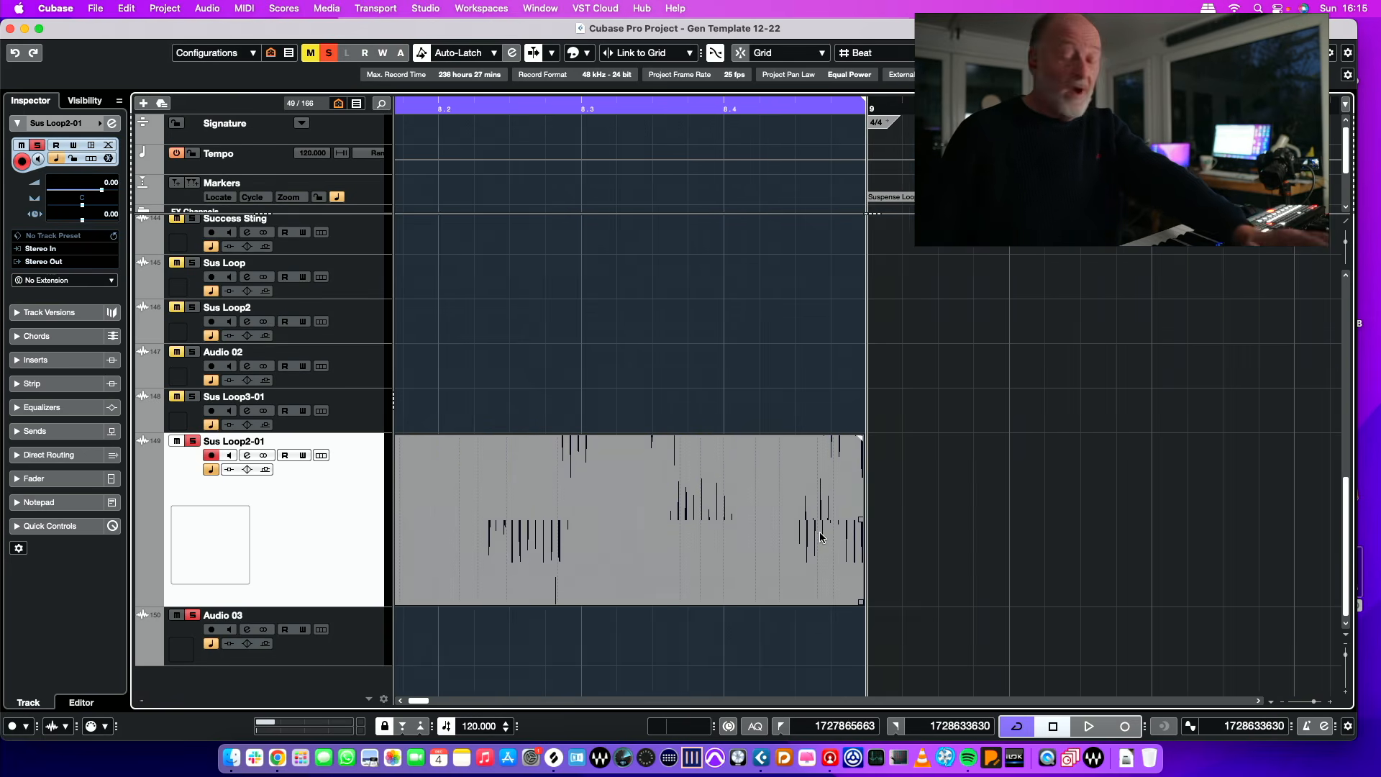
pyautogui.press('Home')
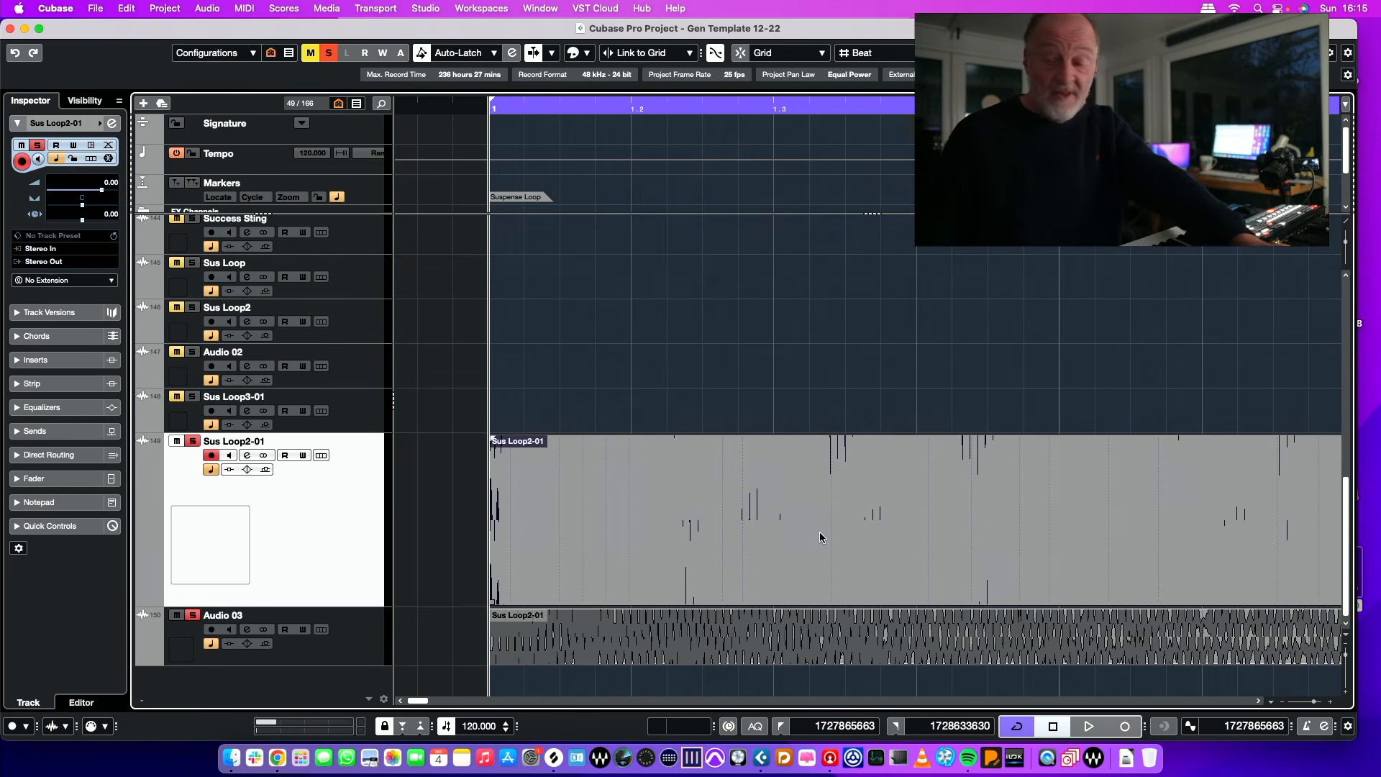
pyautogui.press('h')
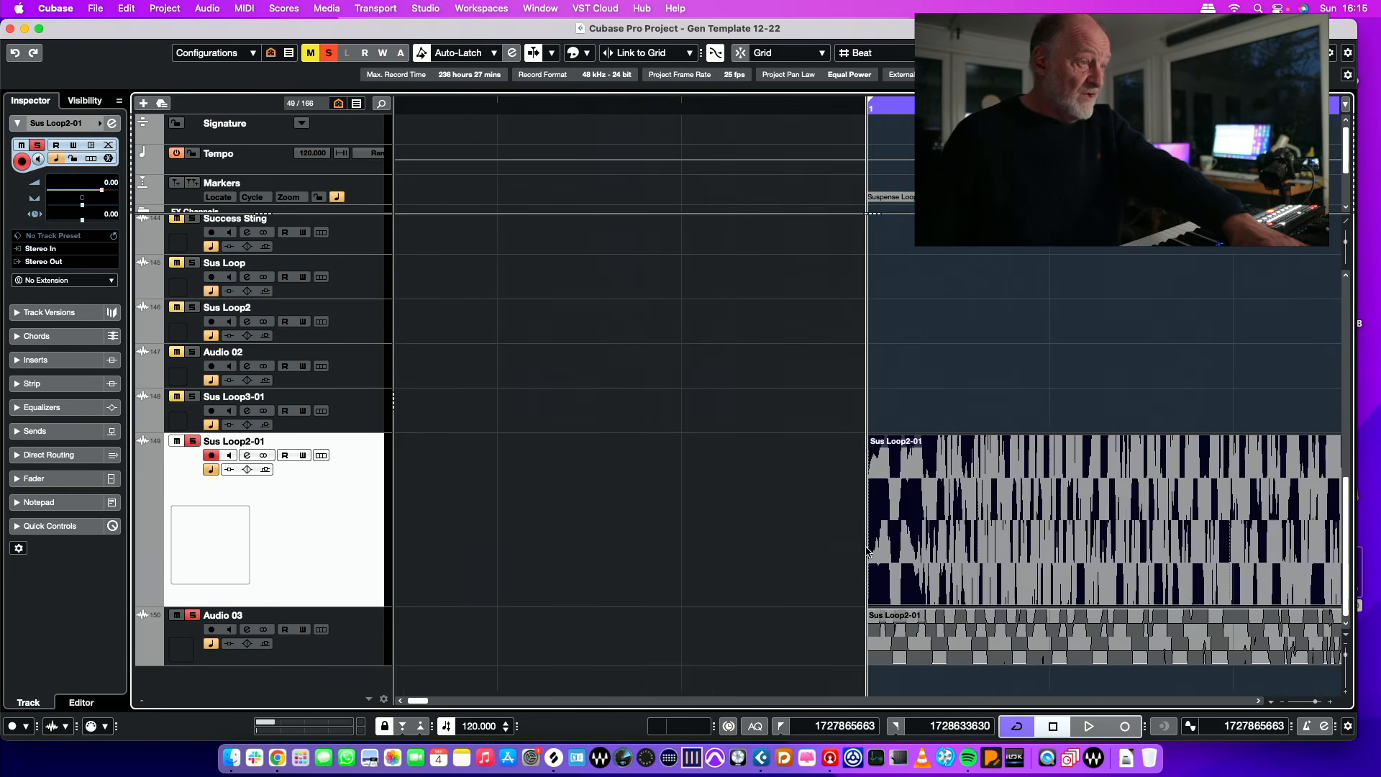
pyautogui.press('h')
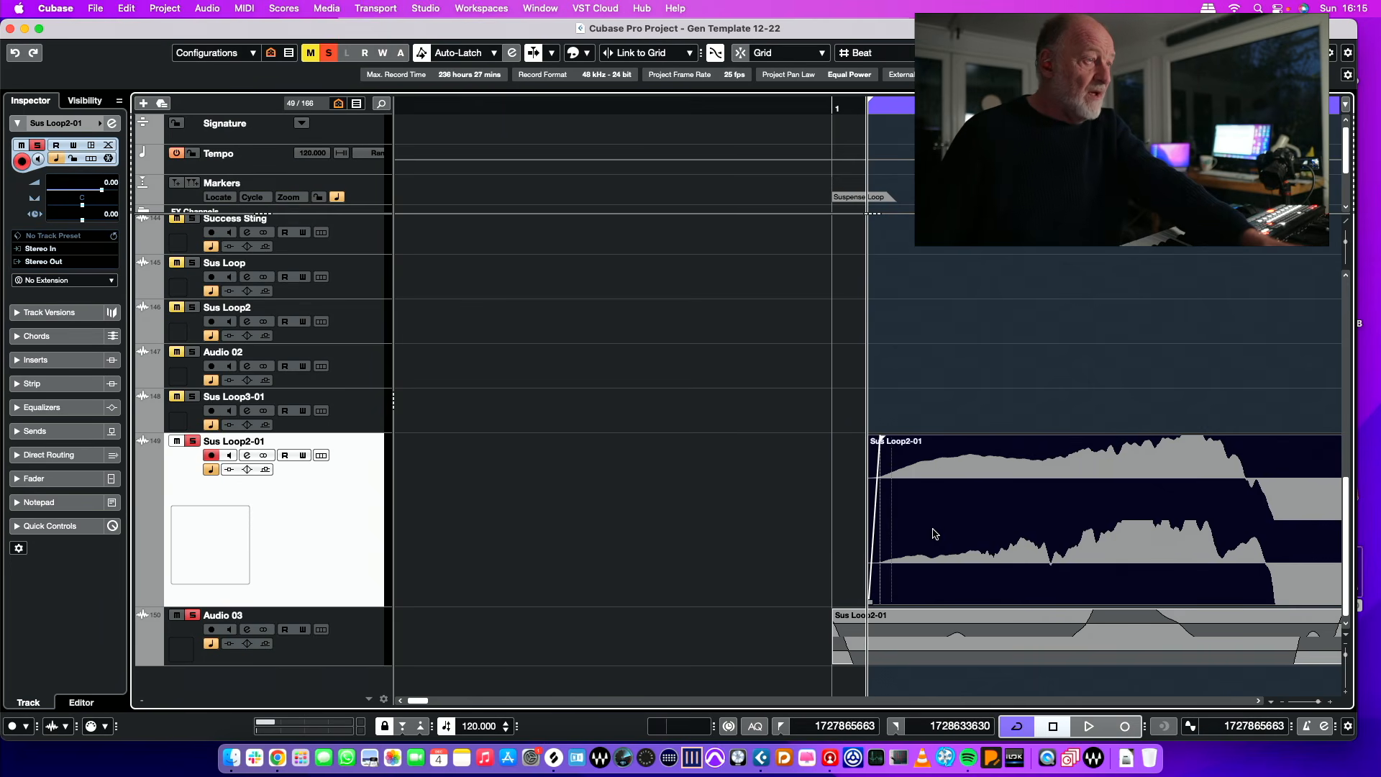
# Step: Trim the start of the Audio 03 event to match the Sus Loop2-01 event and add a very short fade-in
pyautogui.click(908, 642)
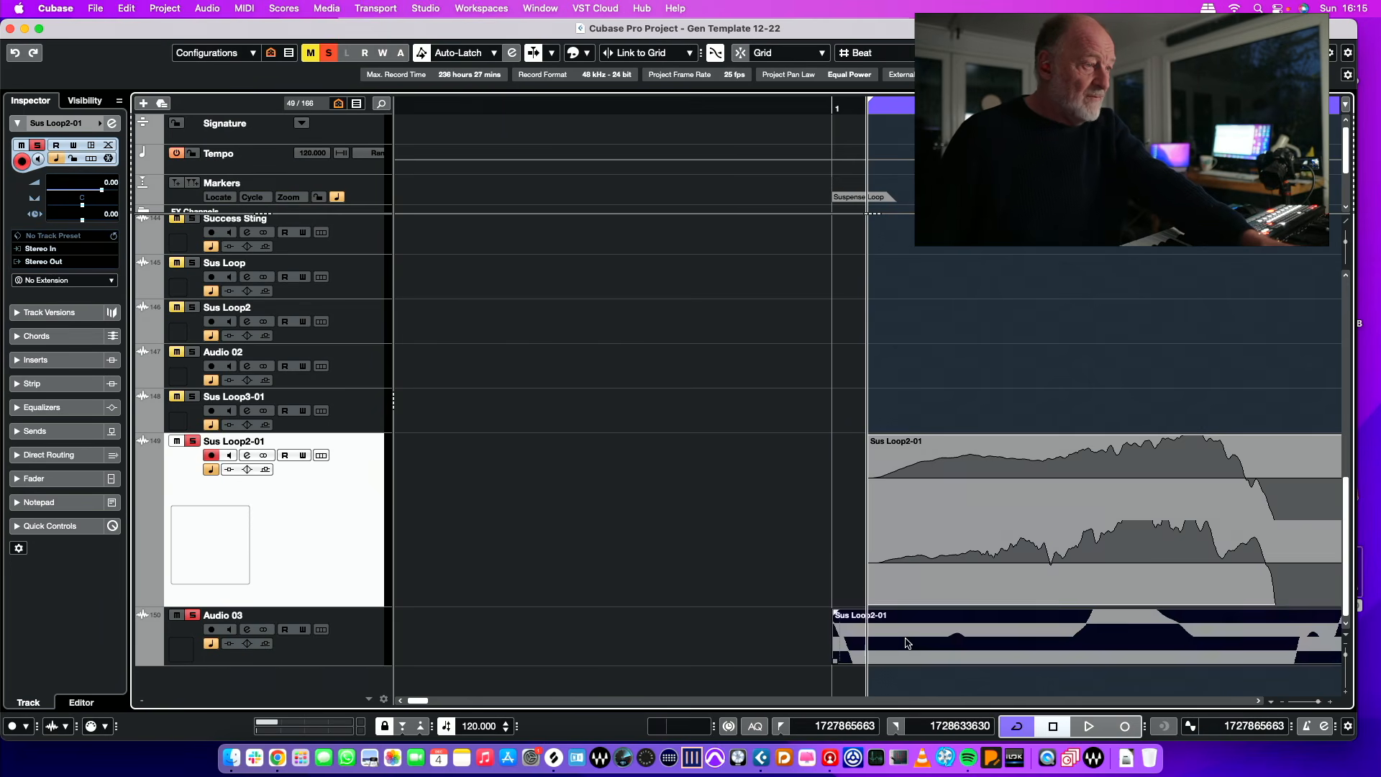
pyautogui.scroll(2, 863, 610)
pyautogui.scroll(-2, 864, 610)
pyautogui.moveTo(840, 669); pyautogui.dragTo(924, 653)
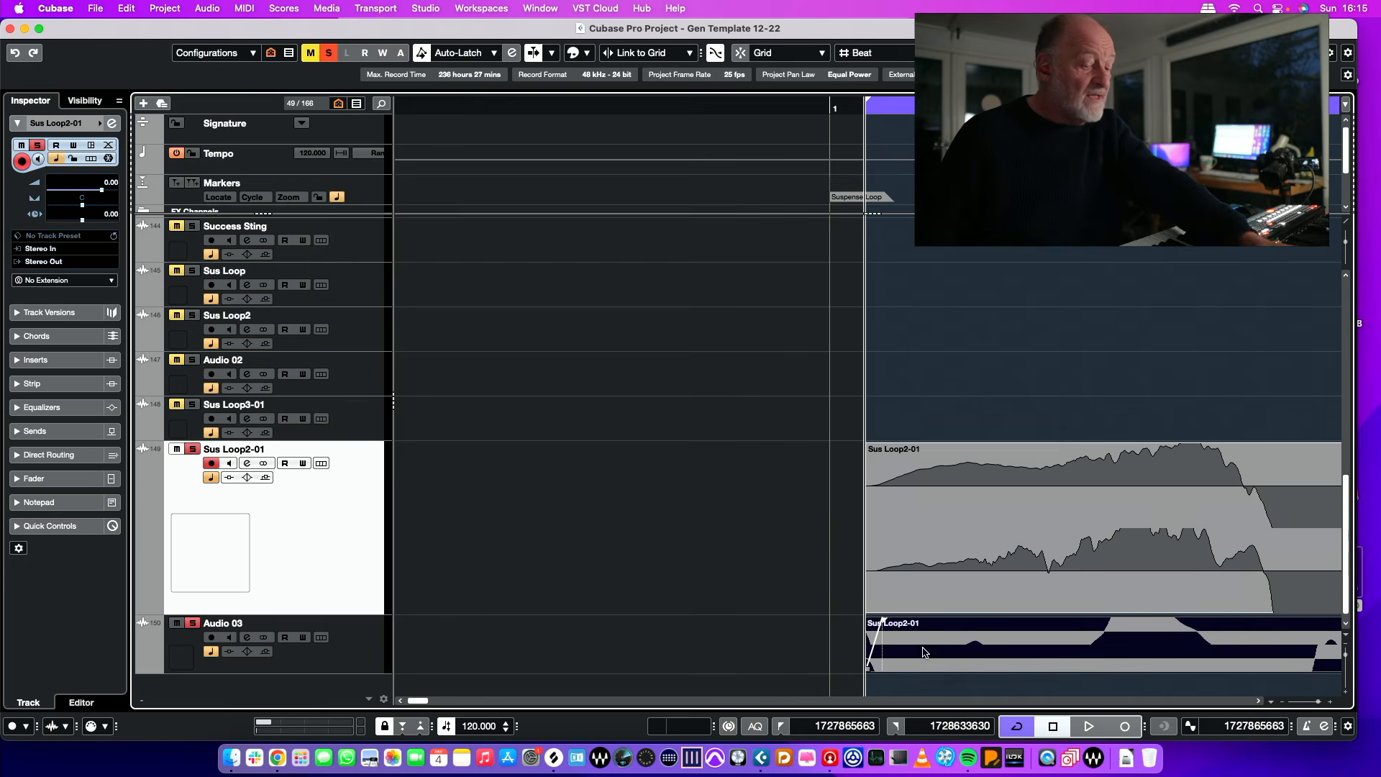
# Step: Set the cycle range to the Audio 03 tail event and play it back together with Sus Loop2-01
pyautogui.press('g')
pyautogui.press('g')
pyautogui.press('g')
pyautogui.press('g')
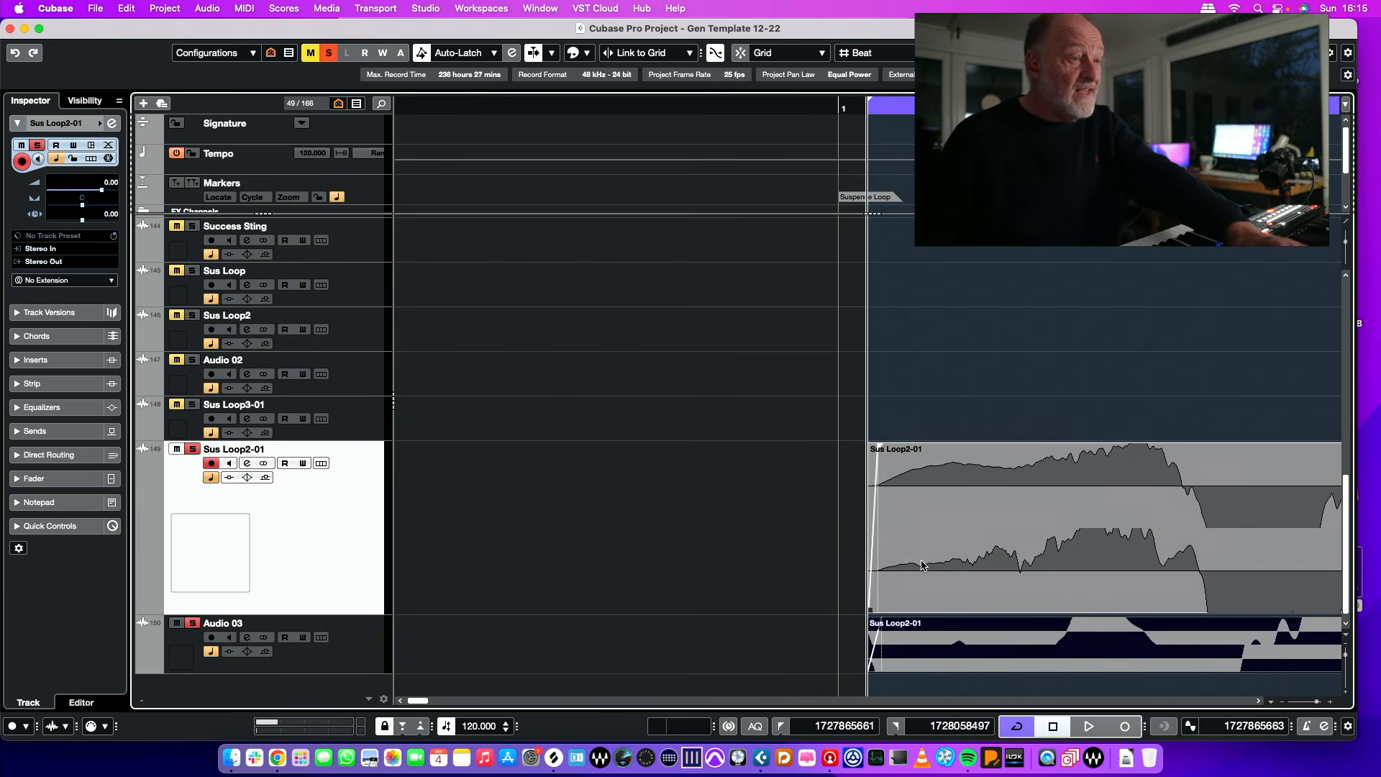
pyautogui.press('g')
pyautogui.press('g')
pyautogui.press('g')
pyautogui.press('g')
pyautogui.press('g')
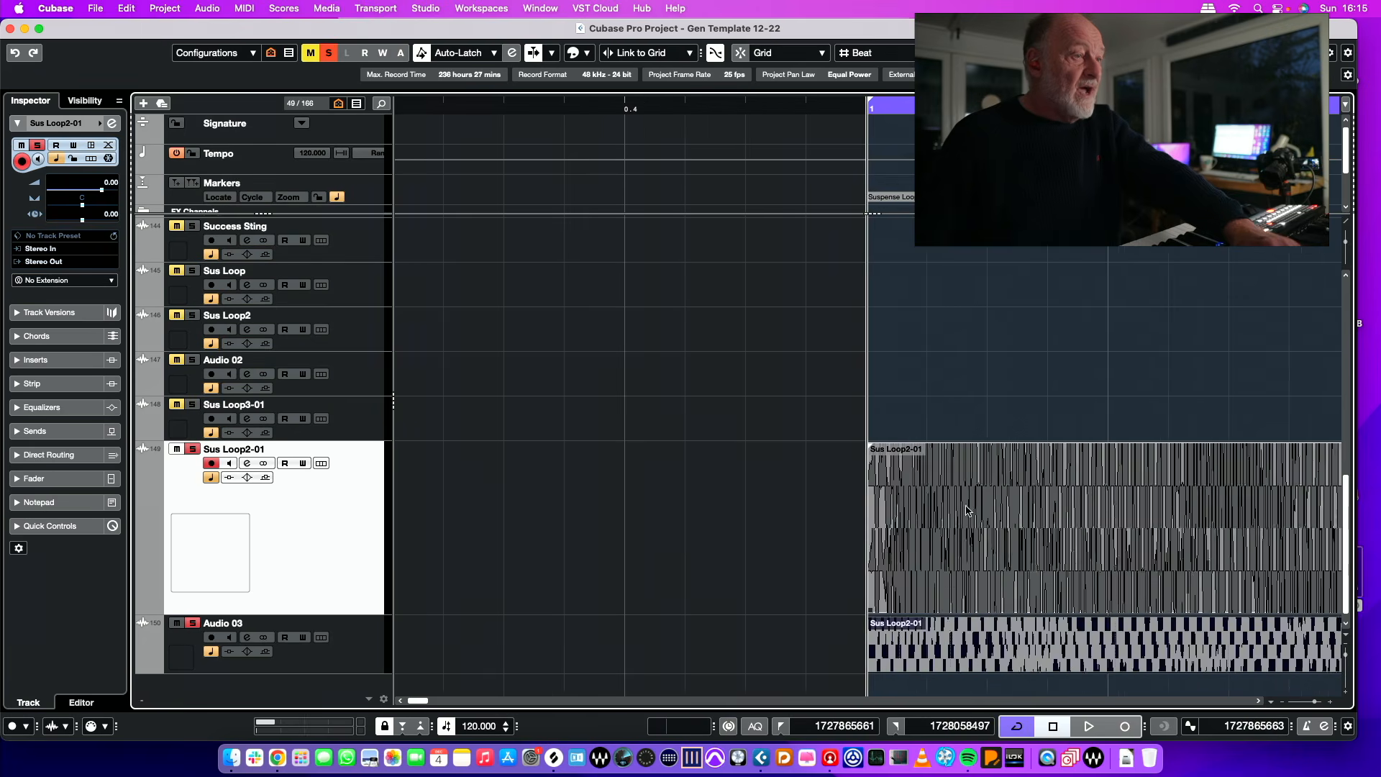
pyautogui.press('space')
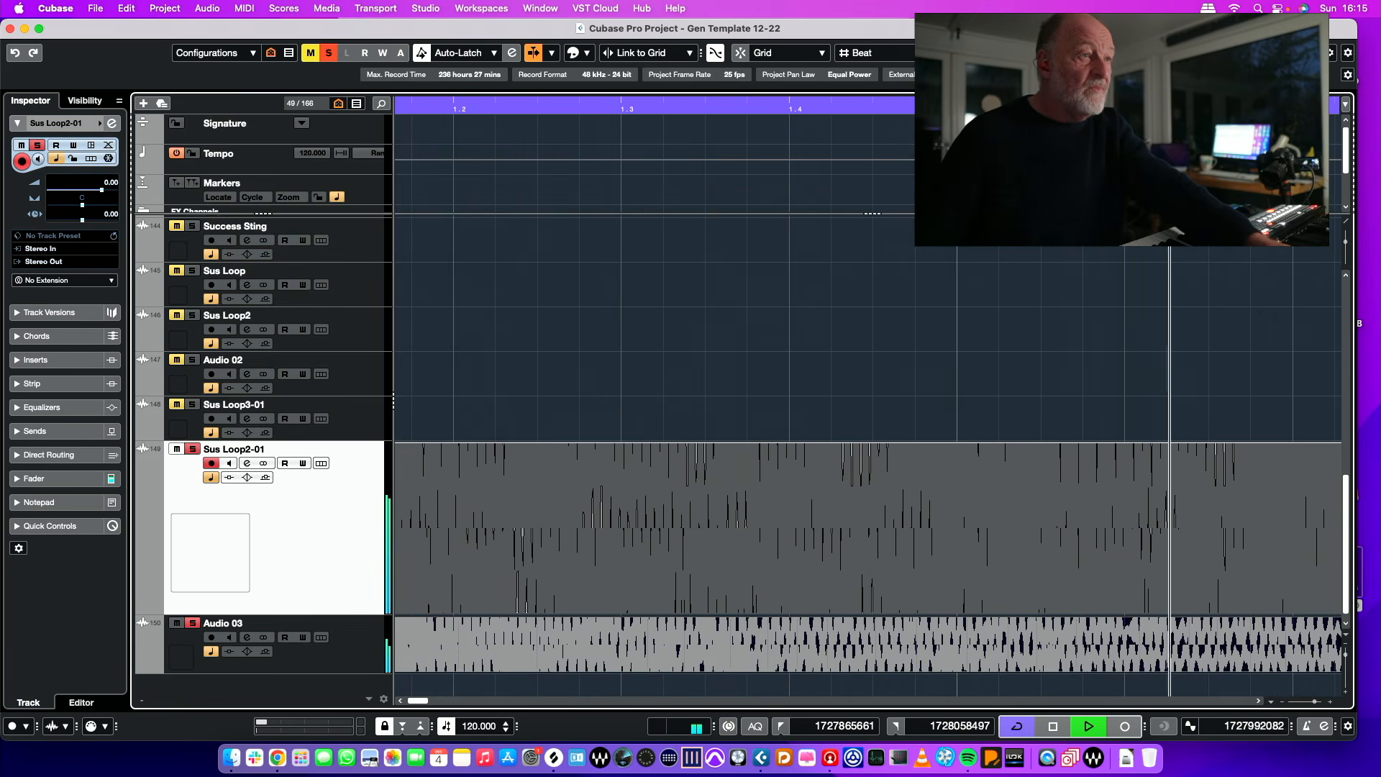
# Step: Reduce the waveform magnification to its normal size and set the cycle range to the whole Sus Loop2-01 event
pyautogui.moveTo(1349, 244); pyautogui.dragTo(1345, 263)
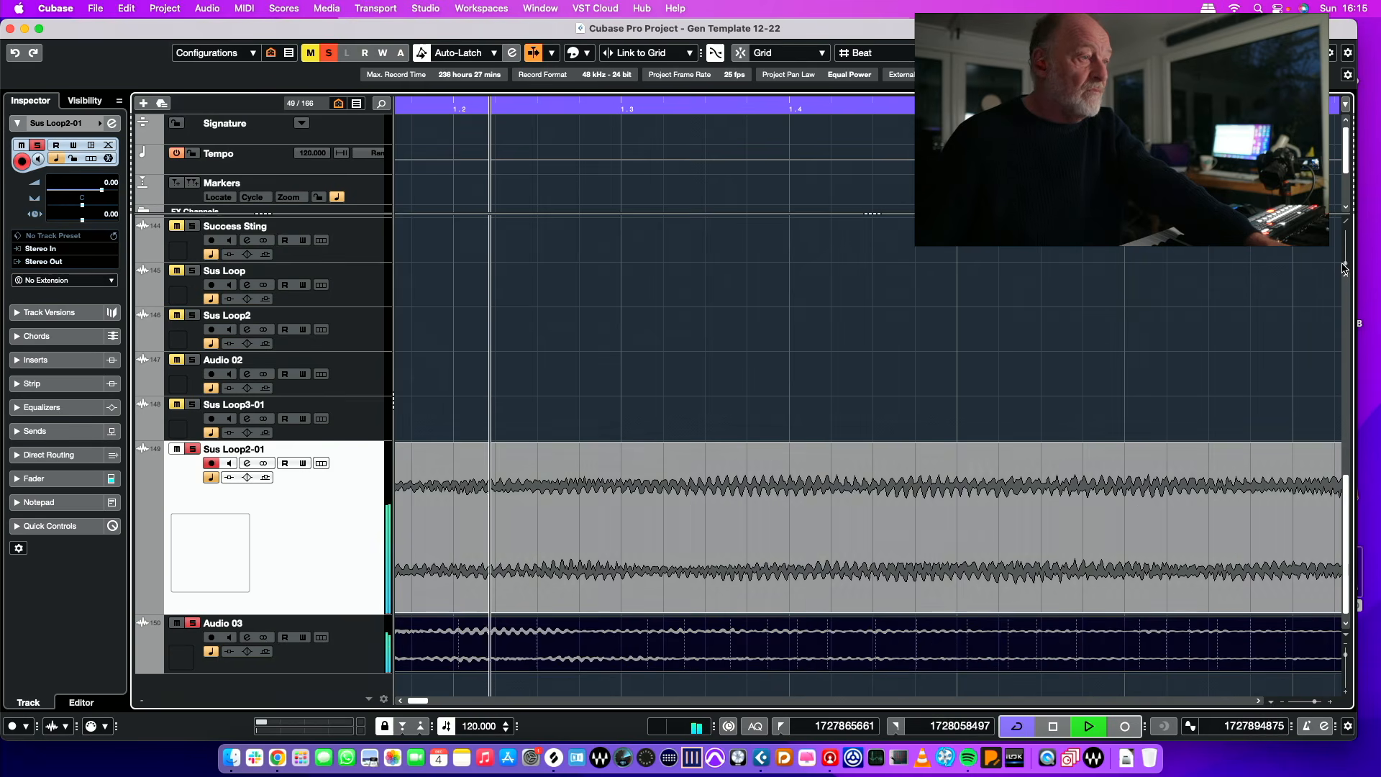
pyautogui.press('g')
pyautogui.press('g')
pyautogui.press('g')
pyautogui.press('g')
pyautogui.press('g')
pyautogui.press('g')
pyautogui.press('g')
pyautogui.press('g')
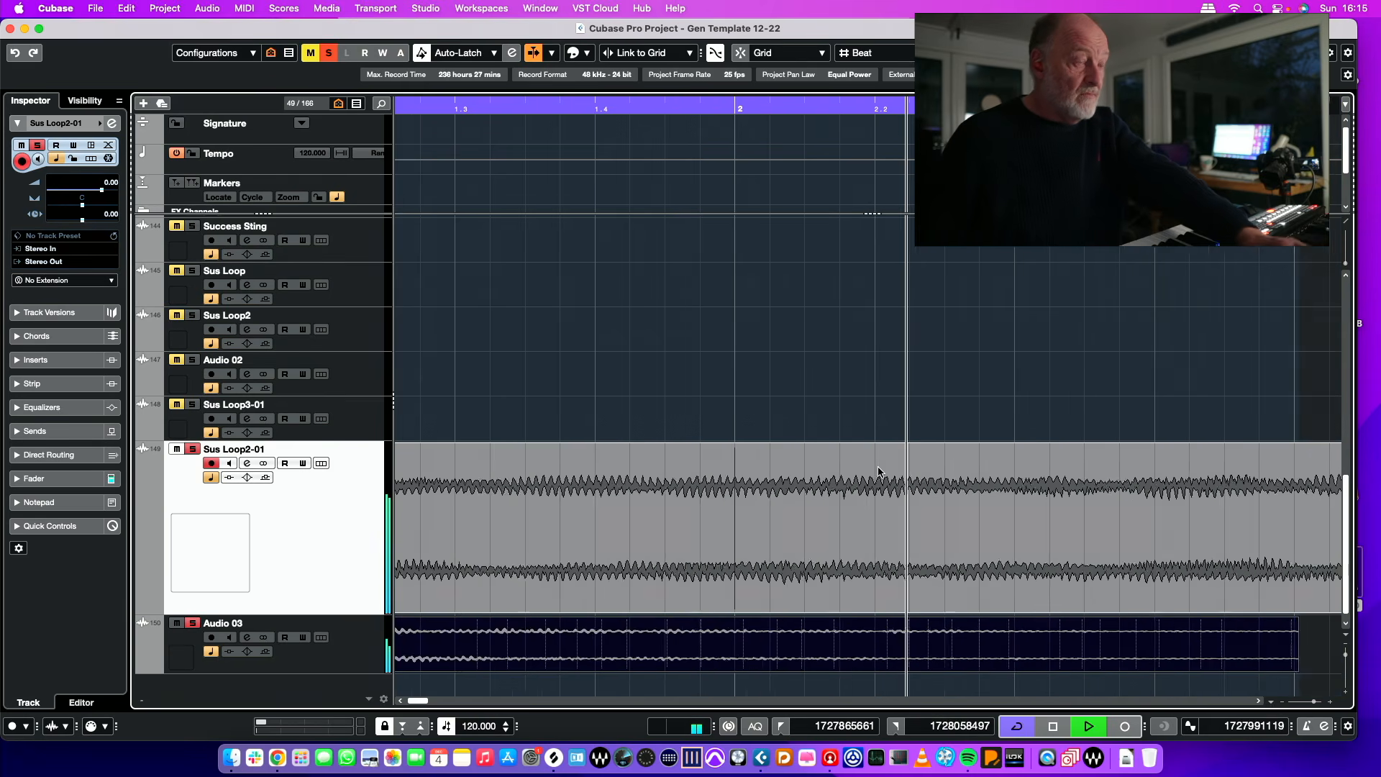
pyautogui.press('g')
pyautogui.press('g')
pyautogui.press('g')
pyautogui.press('g')
pyautogui.press('g')
pyautogui.press('g')
pyautogui.press('g')
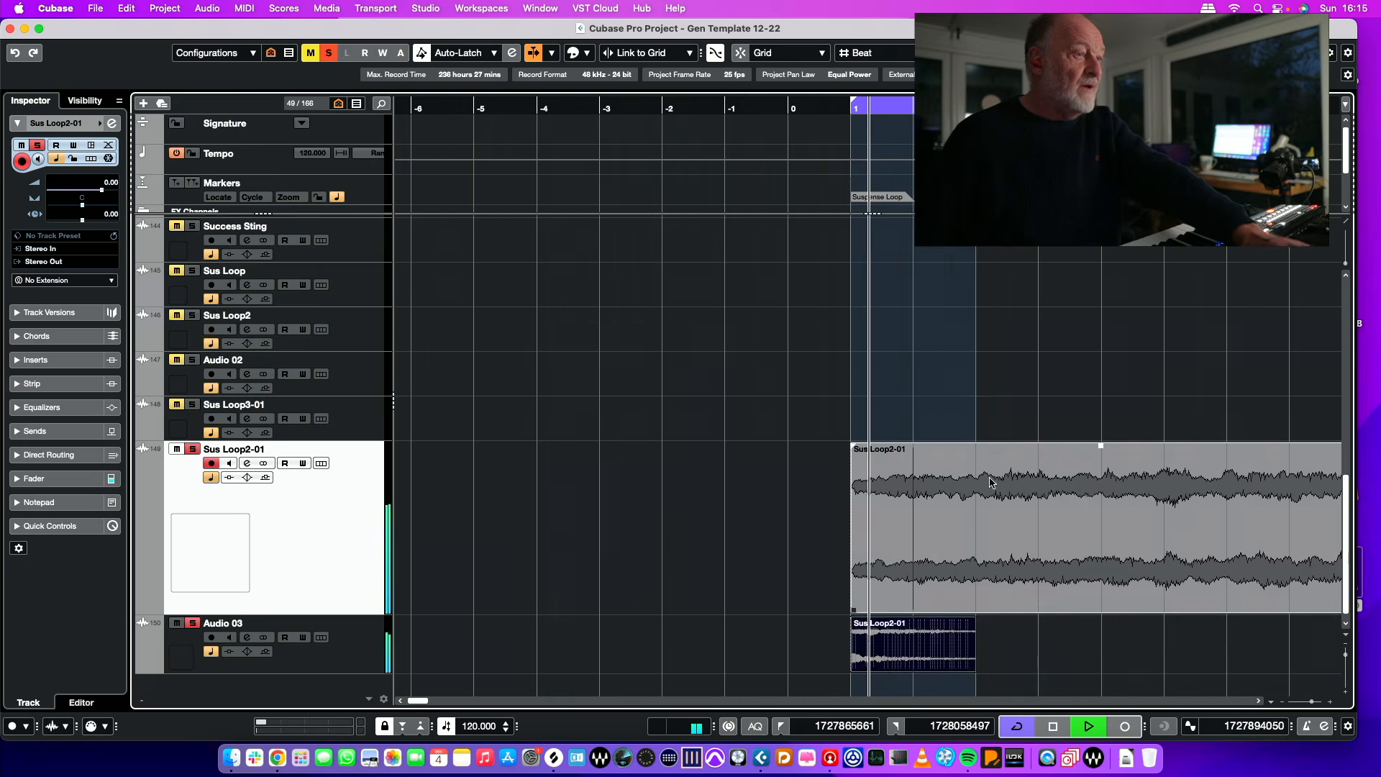
pyautogui.click(1016, 494)
pyautogui.press('p')
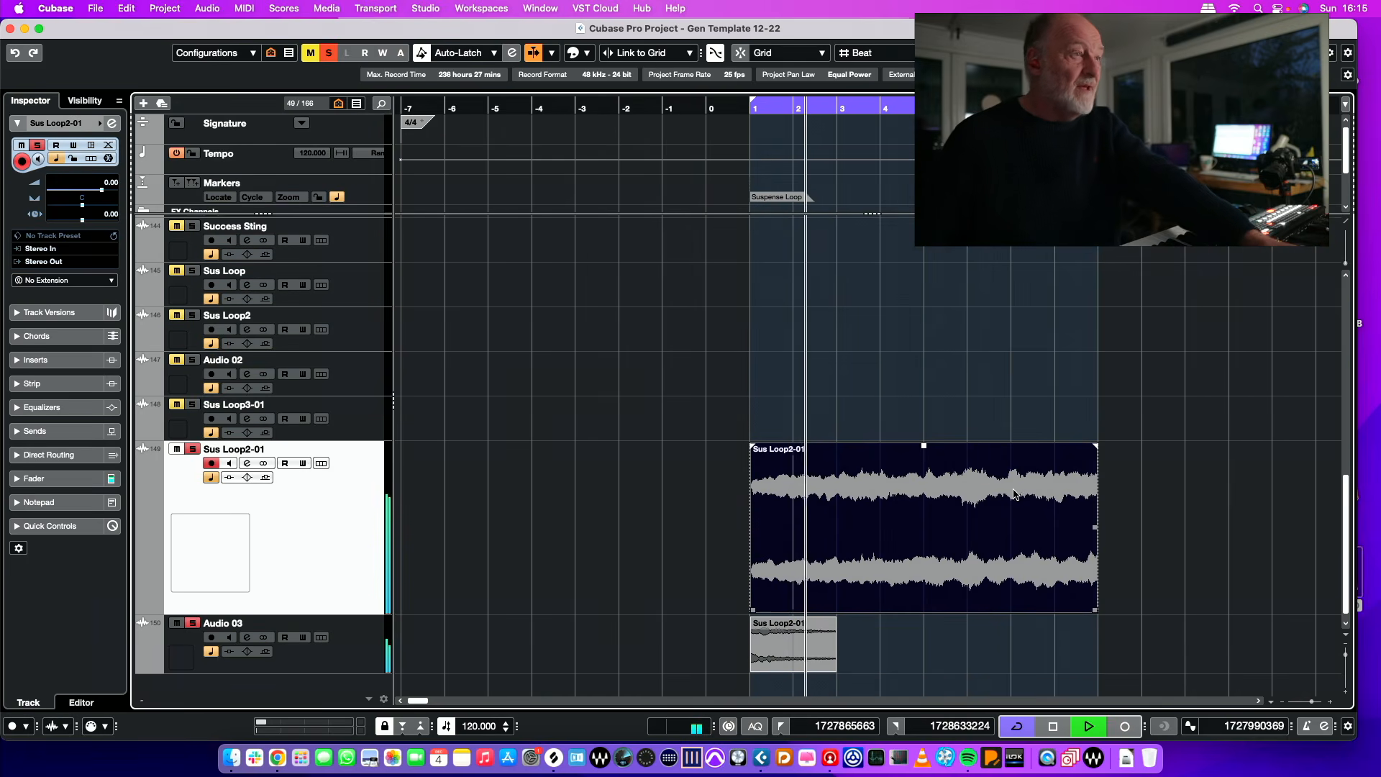
# Step: Audition the loop point by playing from late in bar 7 through the cycle end, then stop playback
pyautogui.scroll(1, 1015, 494)
pyautogui.click(1037, 108)
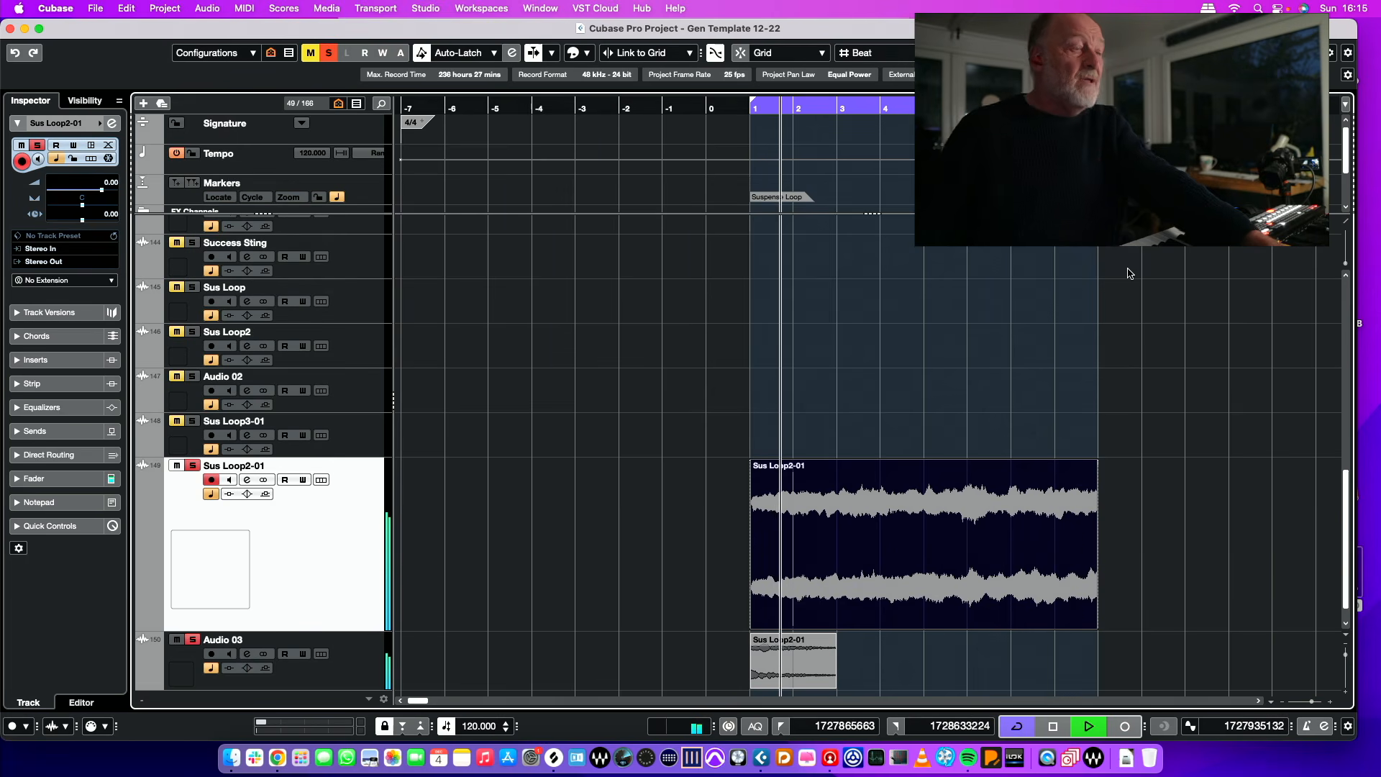
pyautogui.press('space')
pyautogui.scroll(-1, 1113, 281)
pyautogui.scroll(-1, 1100, 316)
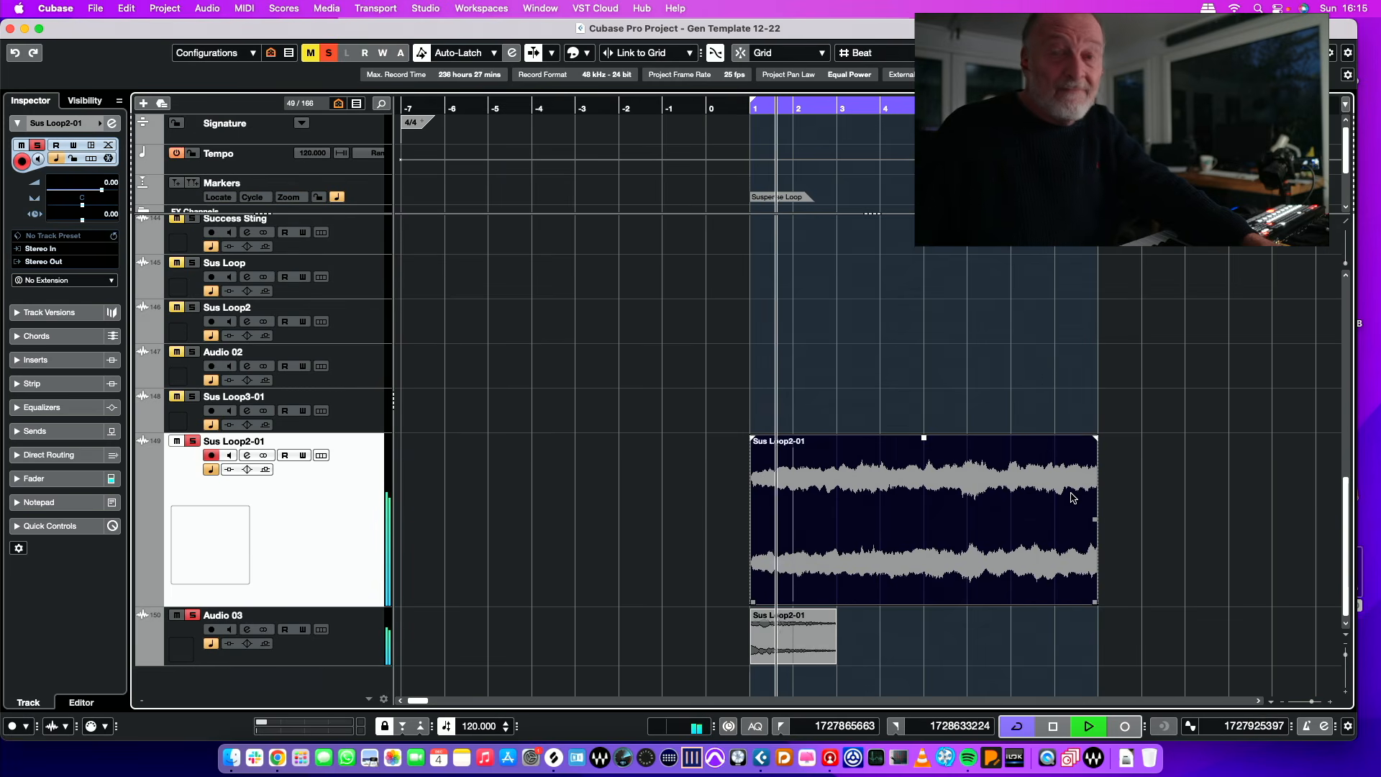
pyautogui.press('space')
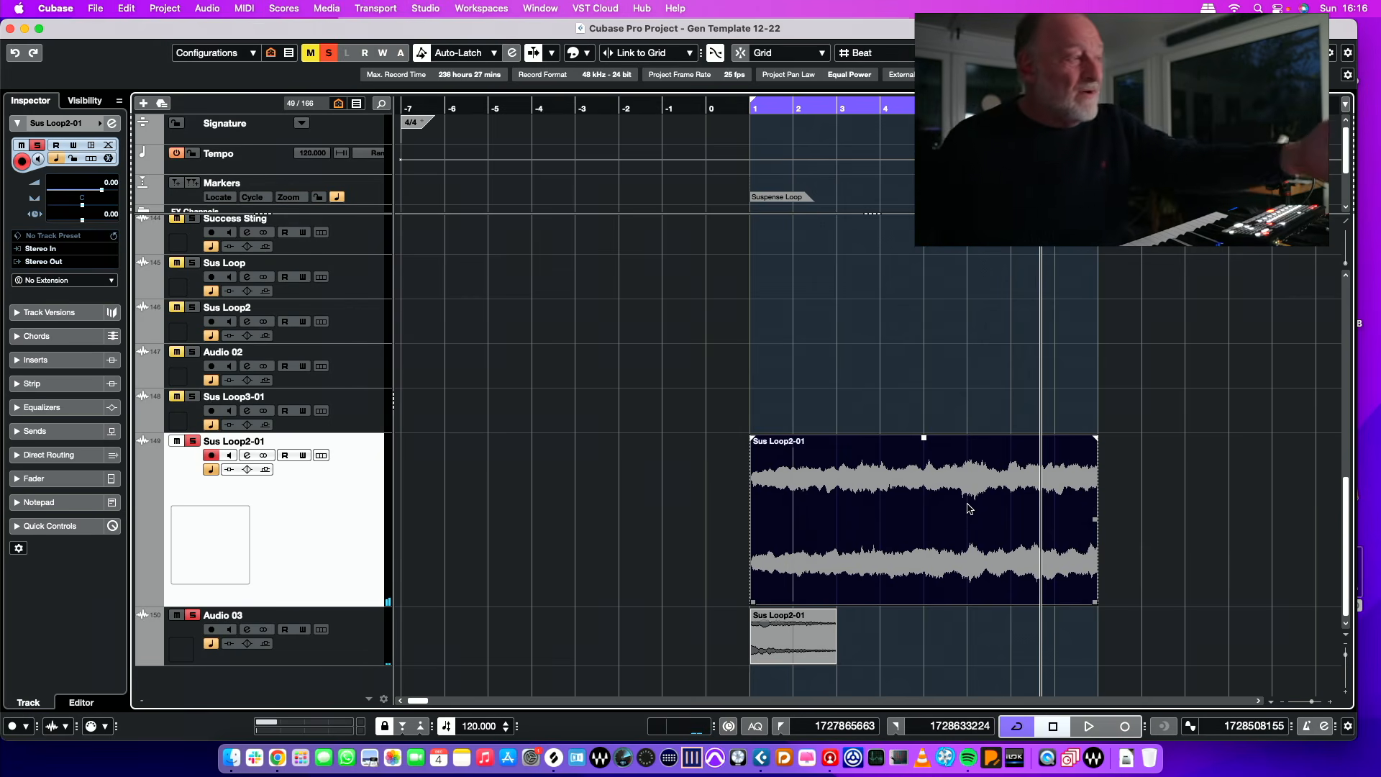
# Step: Duplicate the Synths and Sound Design parts of the suspense loop so that the copies start at bar 9
pyautogui.scroll(4, 971, 518)
pyautogui.scroll(-4, 971, 510)
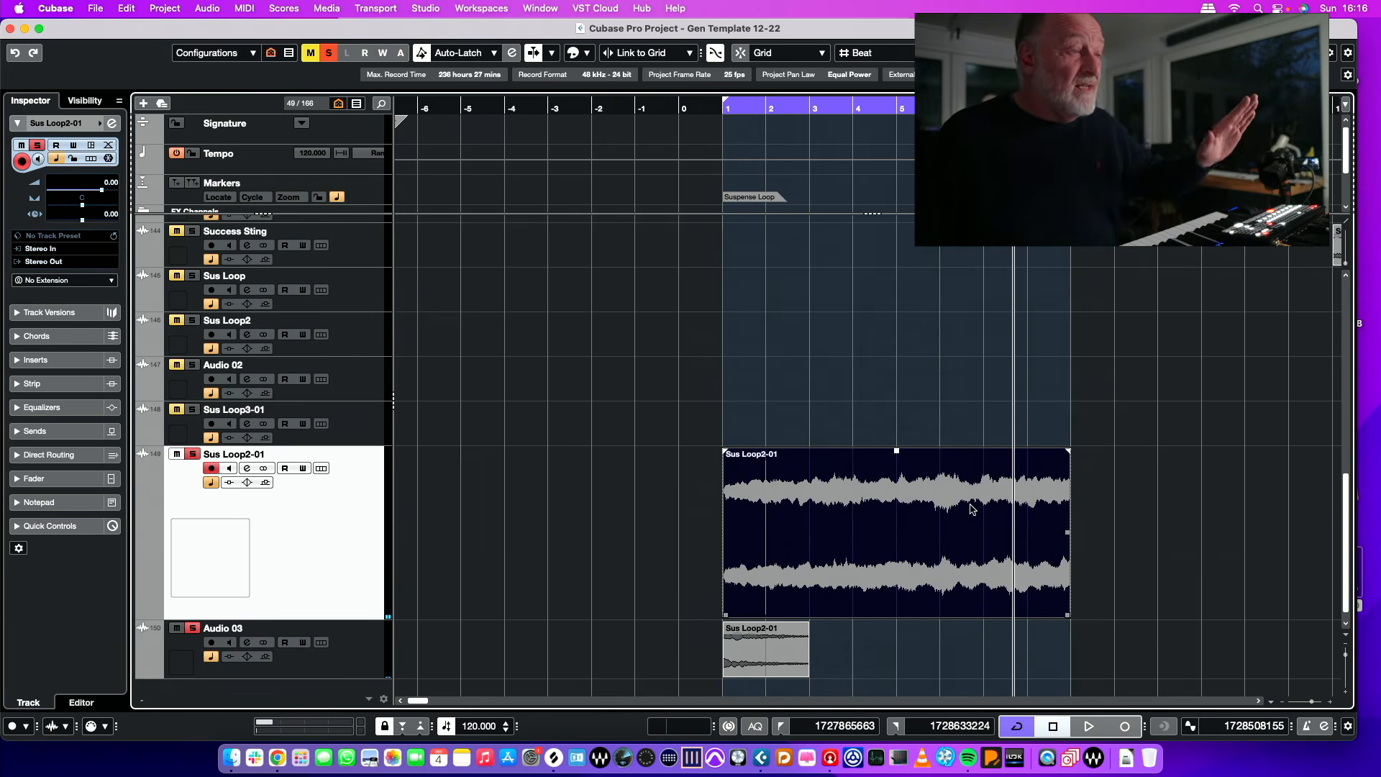
pyautogui.hscroll(1, 944, 501)
pyautogui.scroll(10, 942, 499)
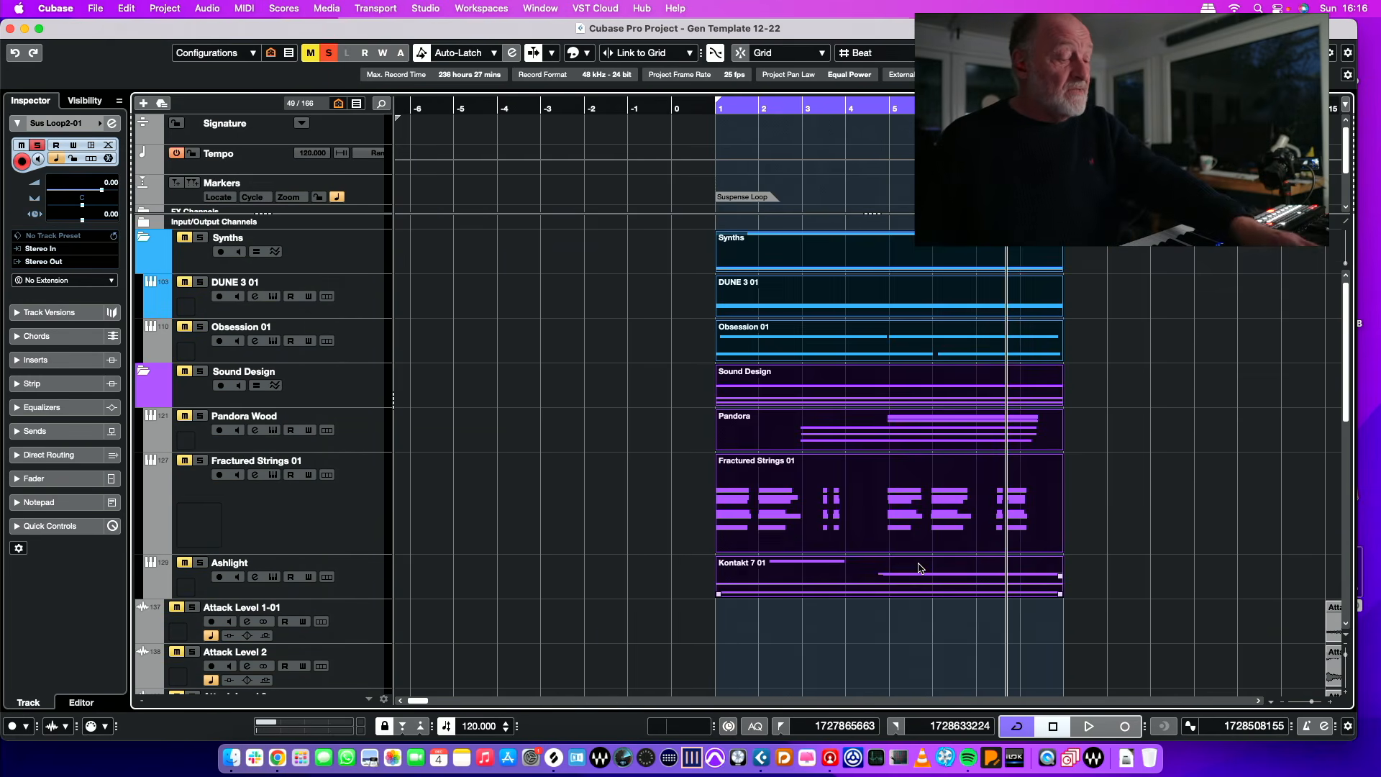
pyautogui.press('super+d')
pyautogui.hscroll(2, 928, 568)
pyautogui.hscroll(5, 971, 452)
pyautogui.hscroll(-1, 971, 452)
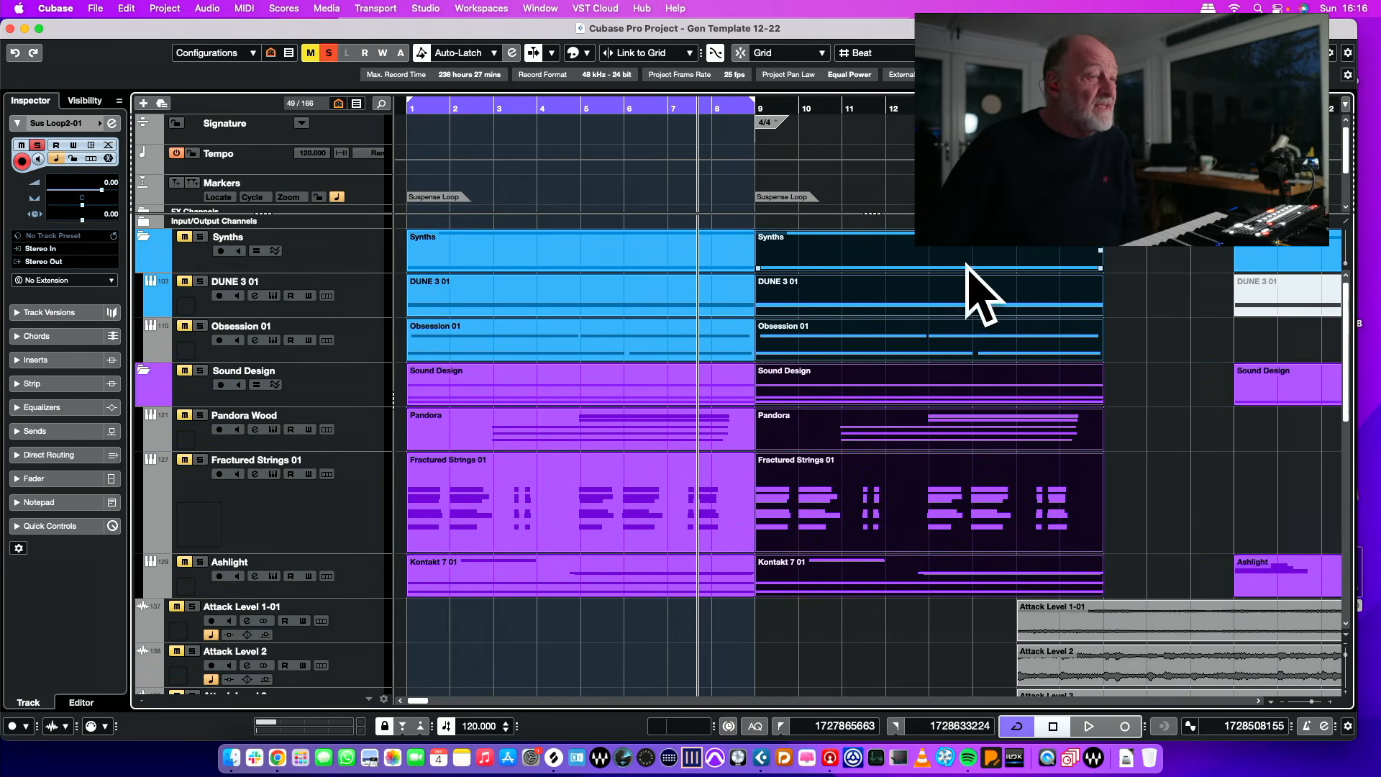
pyautogui.click(991, 291)
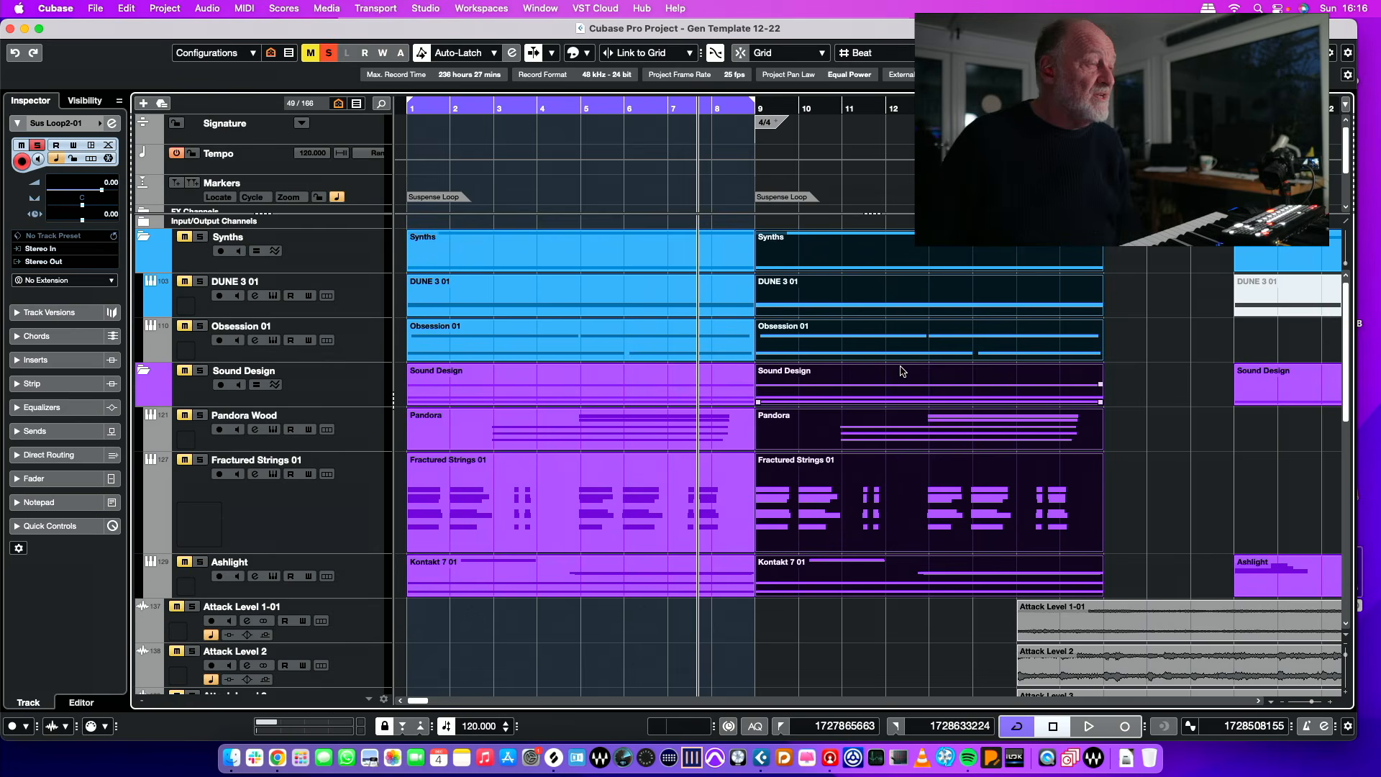